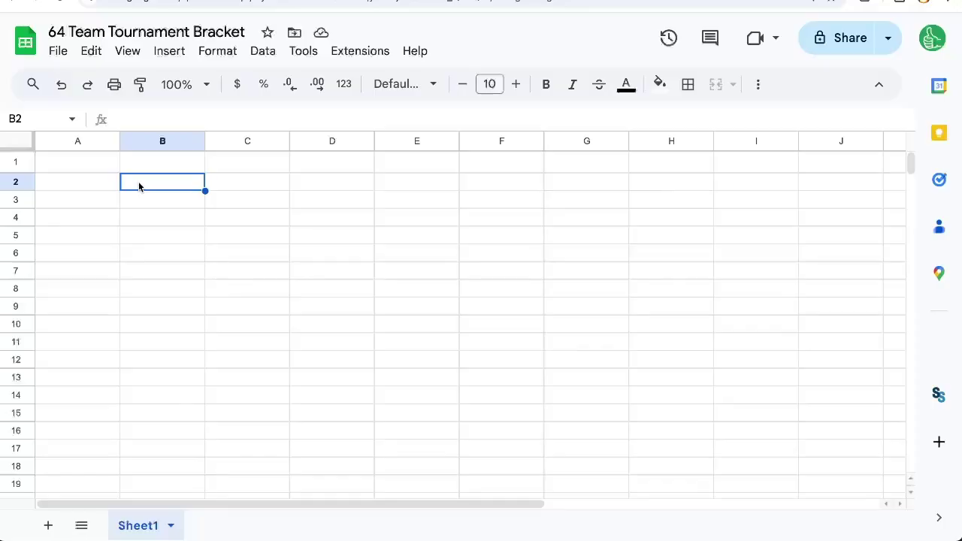
Select the tall range B2:B32 in column B
left_click_drag(139, 186, 138, 291)
left_click(178, 190)
left_click_drag(179, 190, 169, 402)
scroll(170, 403, "down", 2)
scroll(170, 404, "down", 2)
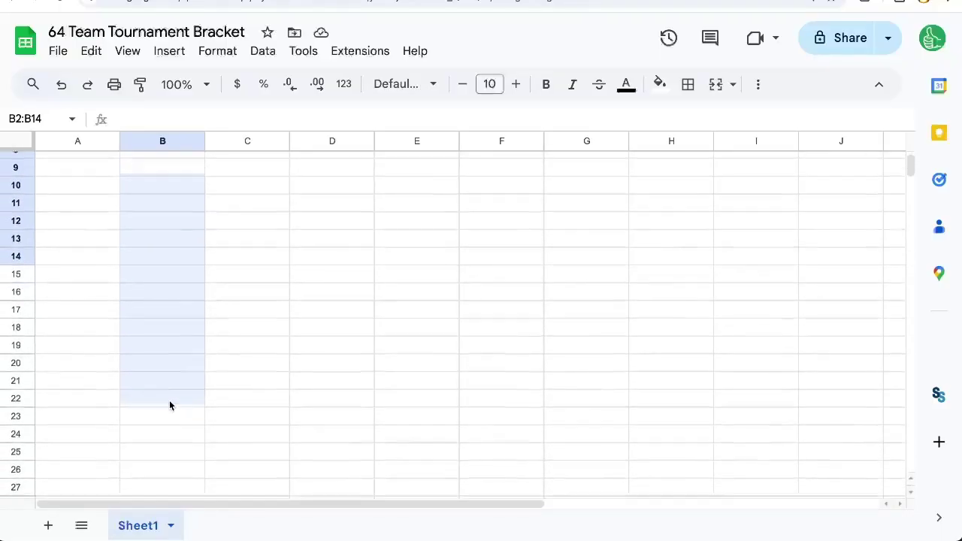
scroll(170, 428, "down", 1)
scroll(172, 438, "down", 1)
left_click_drag(170, 406, 168, 454)
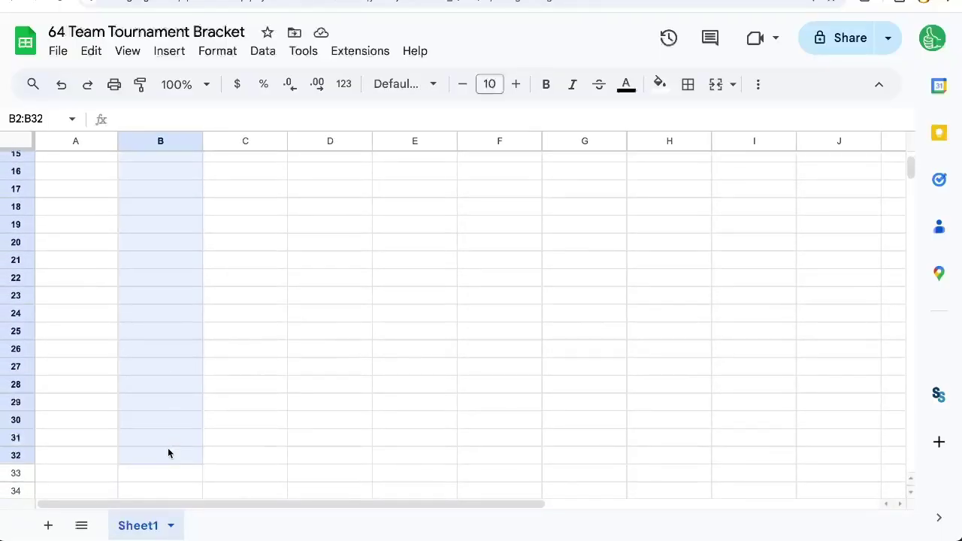
Apply all borders to B2:B32 using the medium black line style
left_click(688, 84)
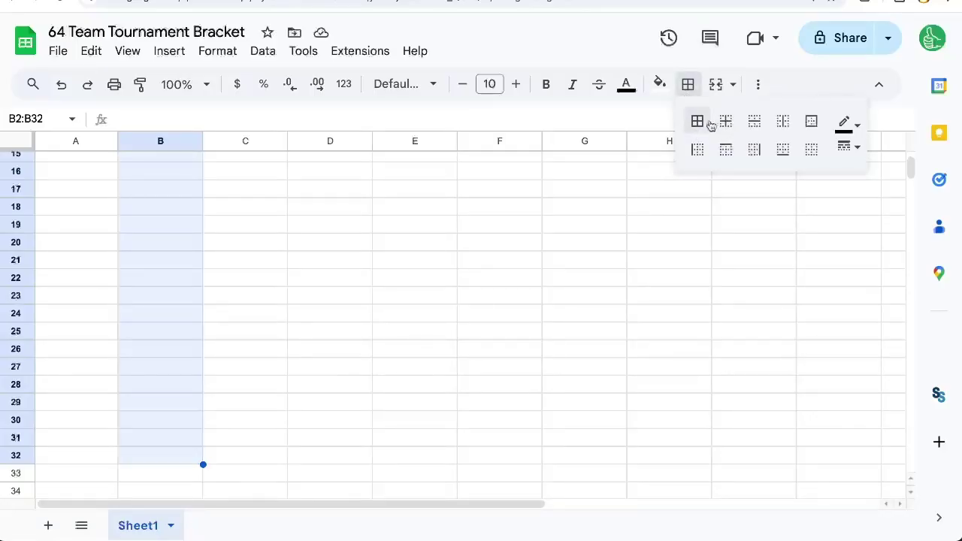
left_click(709, 123)
scroll(284, 251, "up", 5)
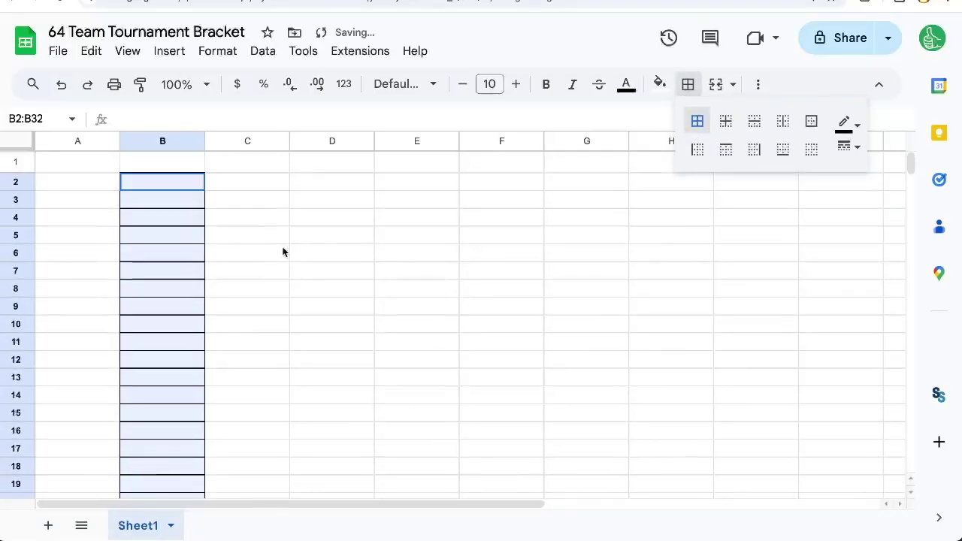
left_click(847, 151)
left_click(889, 214)
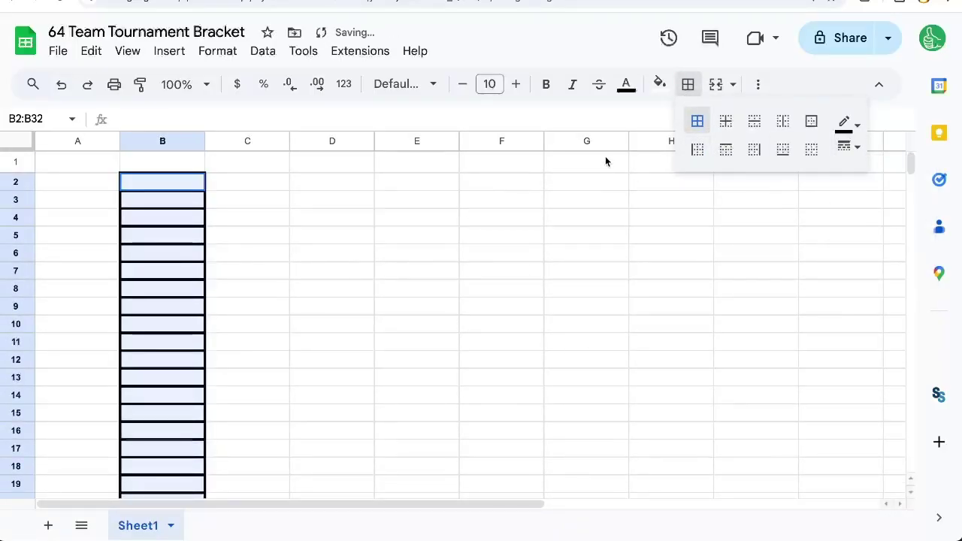
left_click(850, 147)
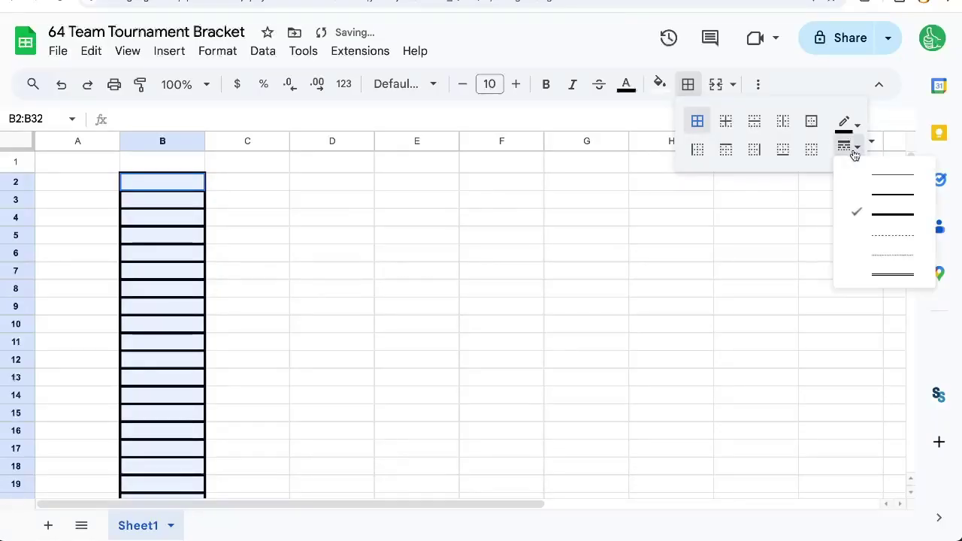
left_click(887, 197)
left_click_drag(172, 183, 170, 451)
Copy the bordered boxes from B2:B32 and paste them into G2:G32
key("ctrl+c")
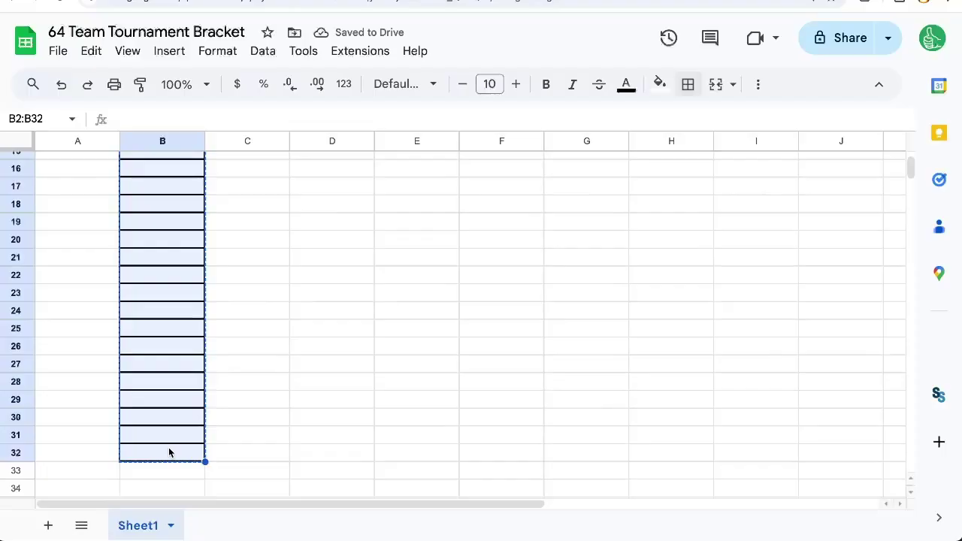
scroll(408, 273, "up", 5)
left_click(578, 180)
key("ctrl+v")
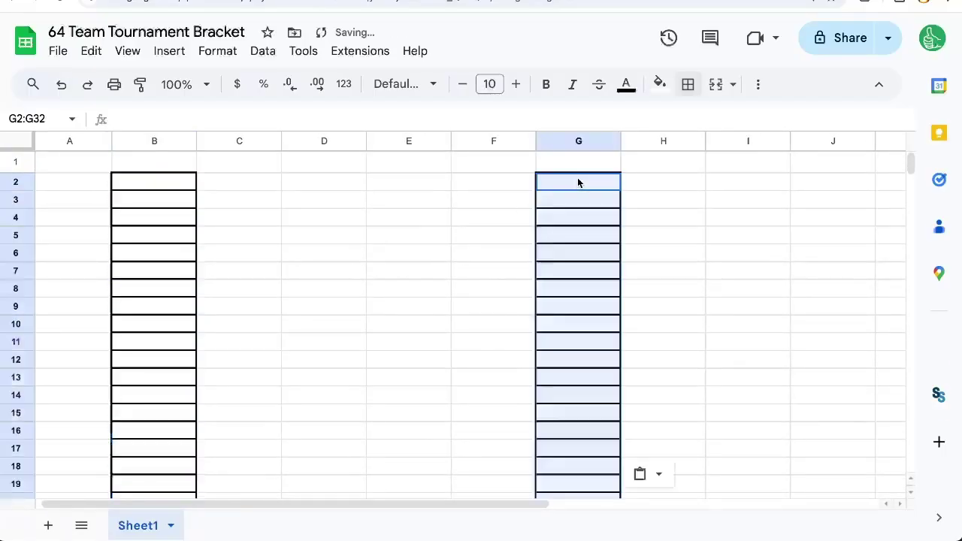
scroll(266, 265, "down", 2)
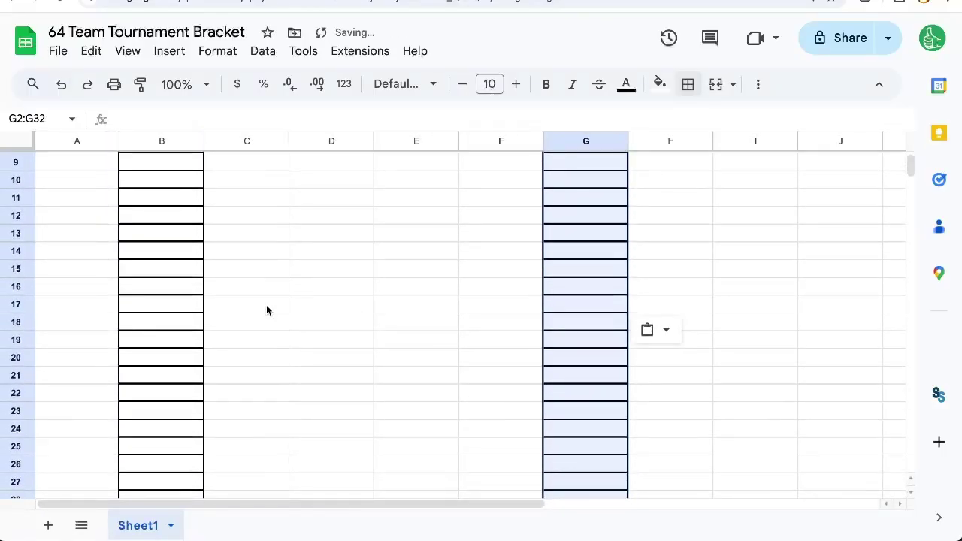
scroll(266, 307, "down", 2)
Paste the bordered boxes again into the cells just below columns B and G
left_click(83, 427)
scroll(83, 427, "up", 4)
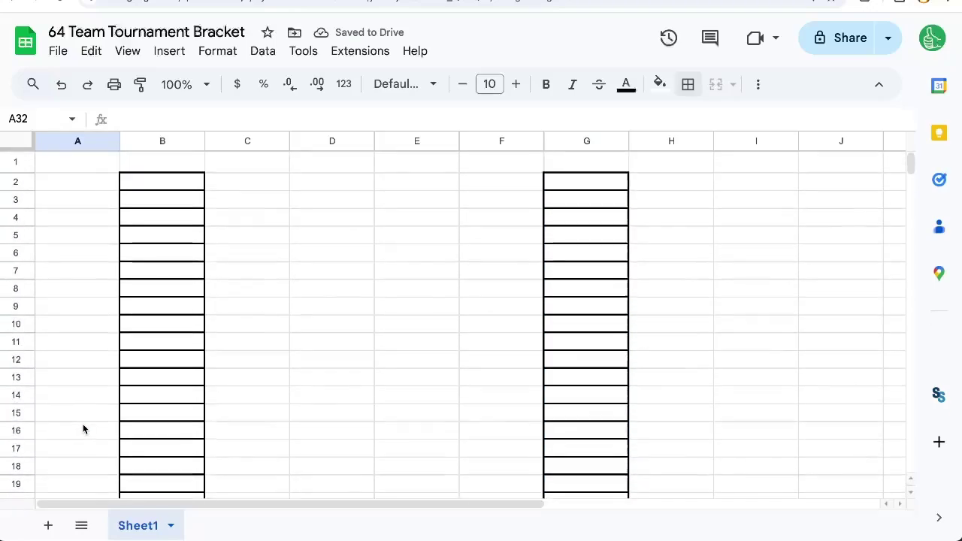
left_click(125, 178)
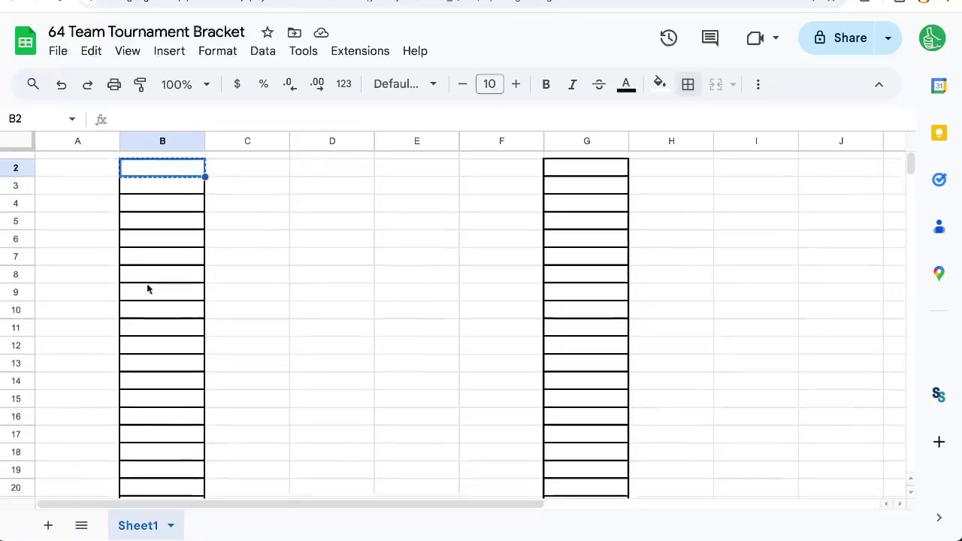
scroll(143, 331, "down", 6)
left_click(158, 295)
key("ctrl+v")
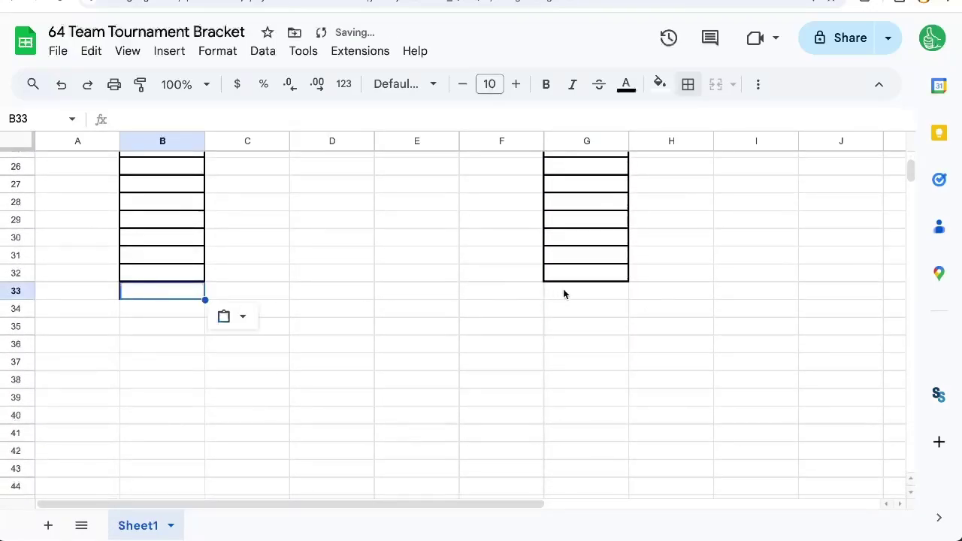
left_click(564, 294)
key("ctrl+v")
scroll(106, 278, "up", 6)
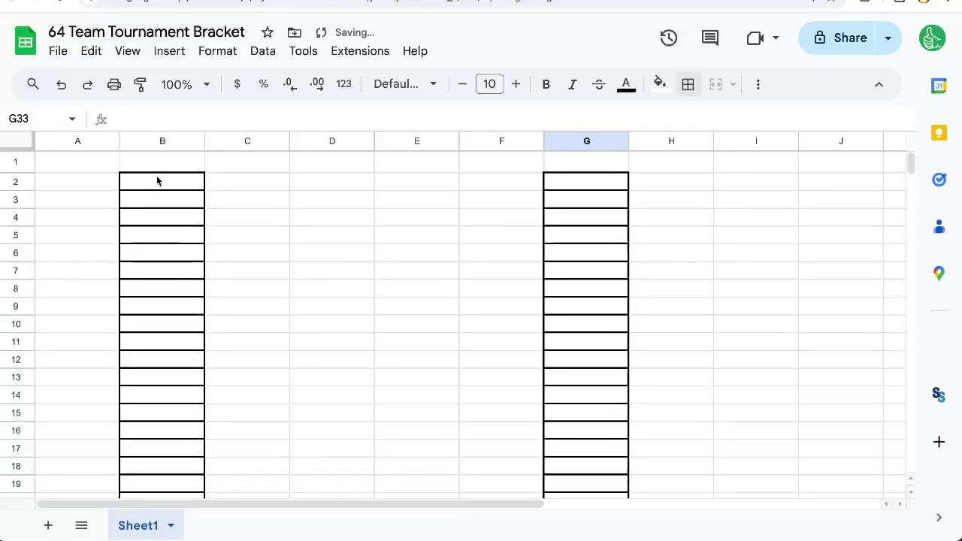
Hide the sheet gridlines and merge C2:C3 into one cell
left_click(128, 51)
mouse_move(156, 80)
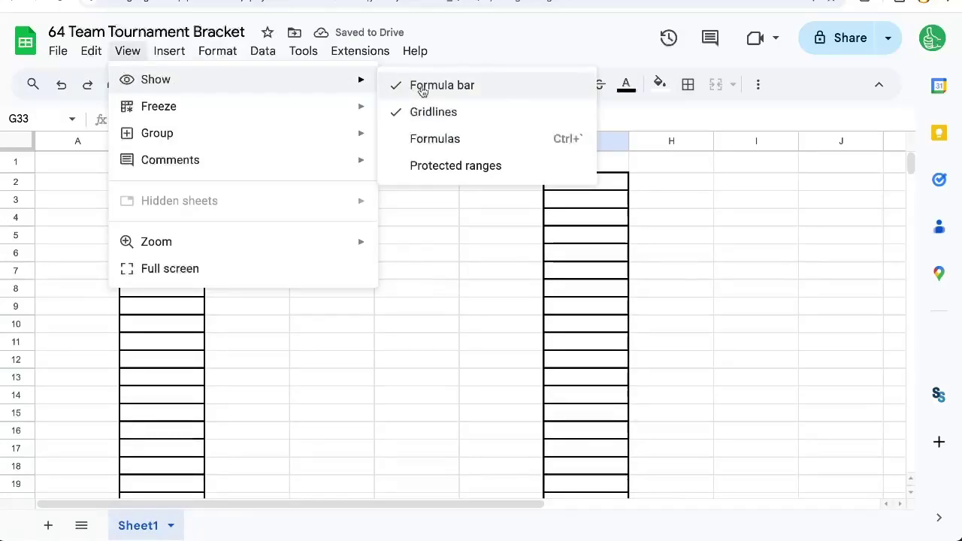
left_click(433, 111)
left_click(228, 279)
mouse_move(248, 181)
left_mouse_down()
mouse_move(247, 219)
mouse_move(251, 206)
left_mouse_up()
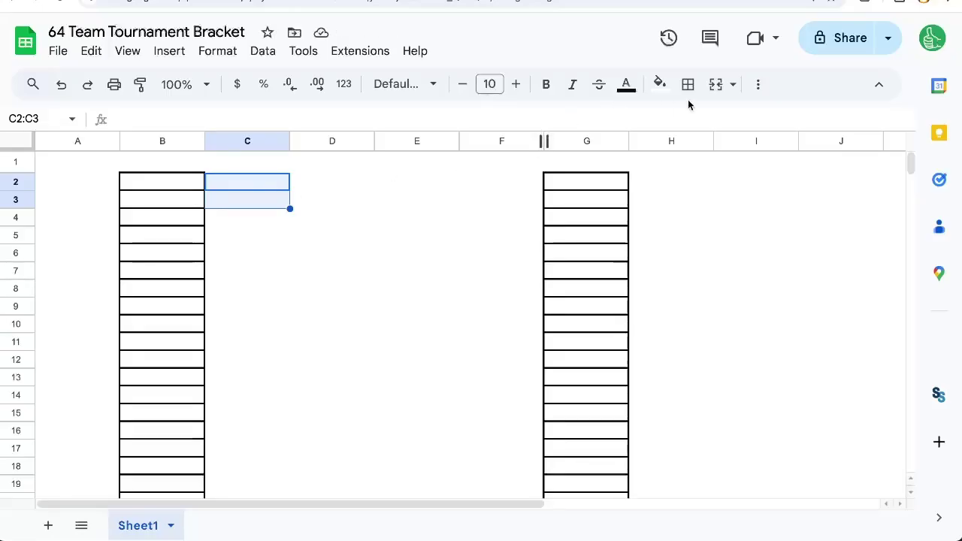
left_click(715, 84)
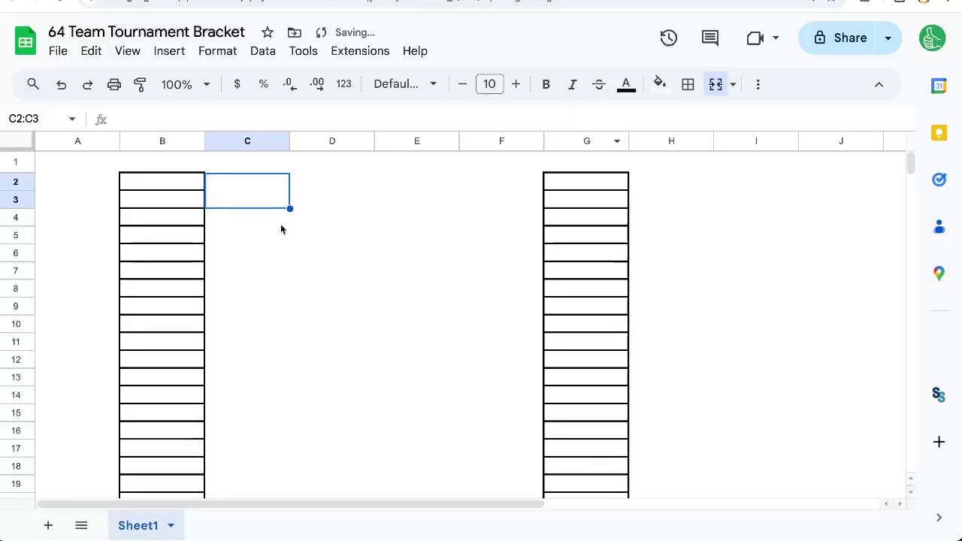
Give merged C2:C3 an outer border and paste the box into C4:C5
left_click(688, 85)
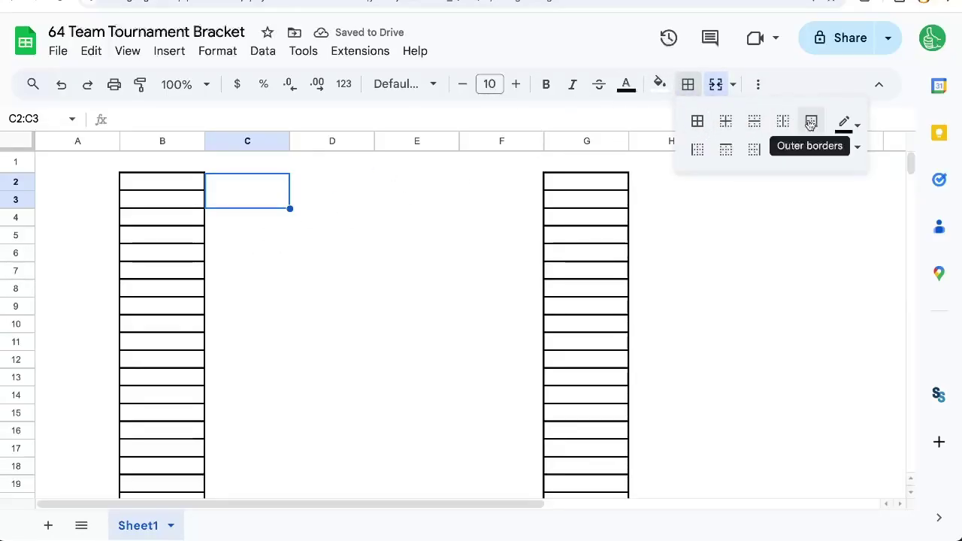
left_click(811, 122)
left_click(226, 188)
left_click(218, 230)
key("ctrl+v")
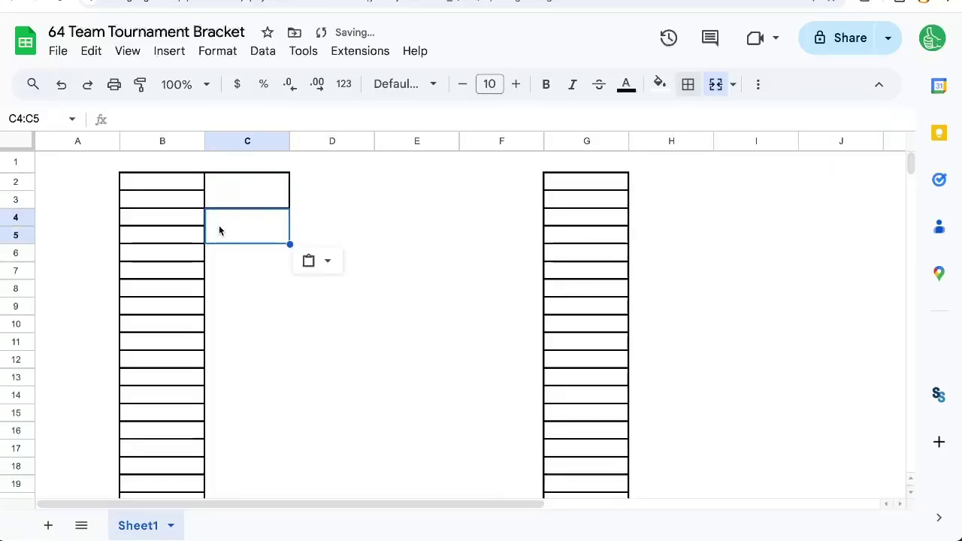
Fill C6:C33 with the merged two-row bordered boxes
scroll(219, 230, "down", 1)
scroll(236, 194, "down", 2)
scroll(236, 246, "up", 3)
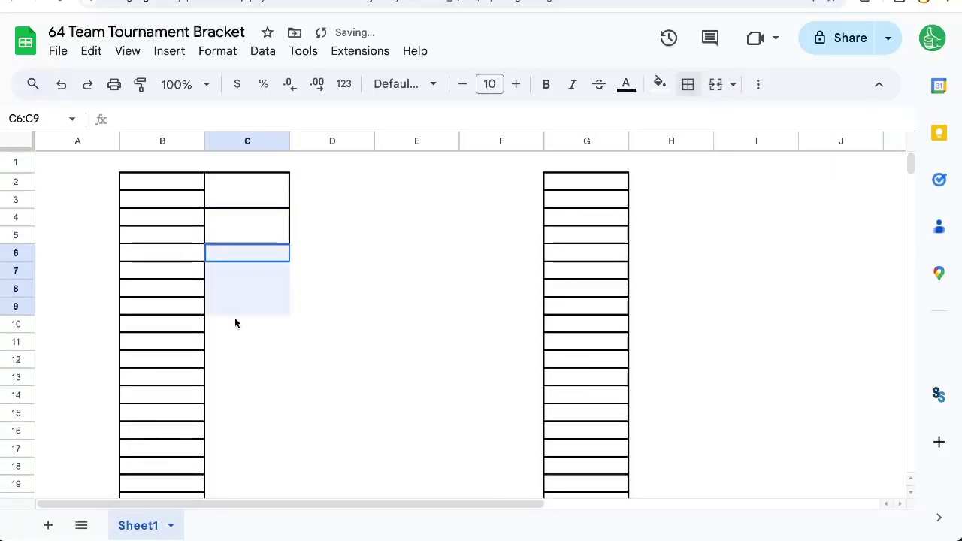
scroll(234, 328, "down", 5)
left_click_drag(235, 246, 237, 443)
key("ctrl+v")
scroll(237, 444, "up", 4)
scroll(237, 450, "up", 2)
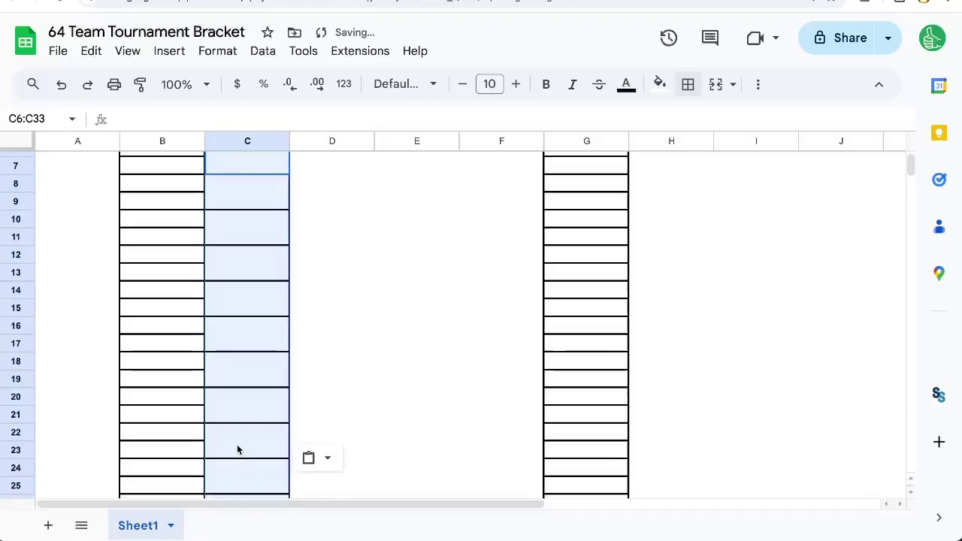
scroll(237, 421, "up", 3)
Paste merged bordered boxes down column F from F2 to F33
left_click(534, 190)
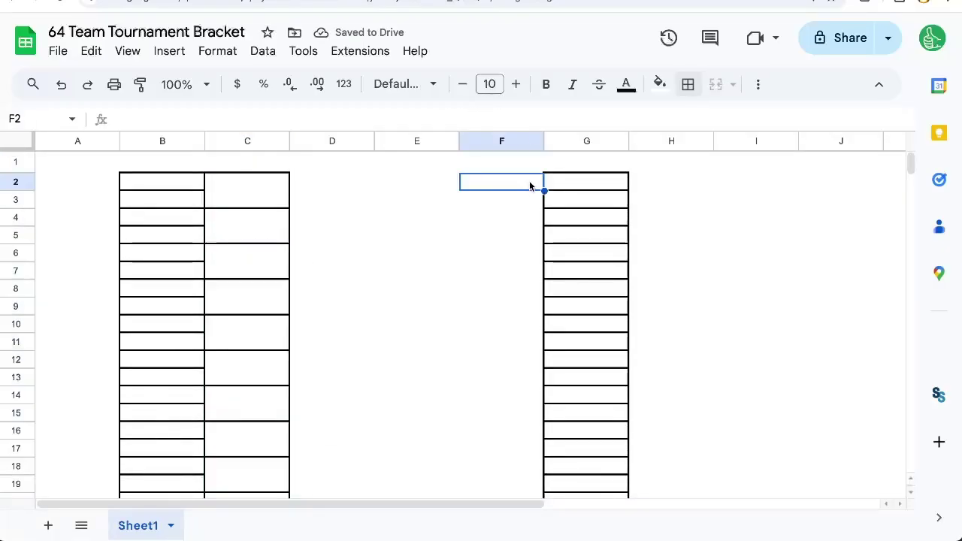
scroll(531, 188, "down", 1)
scroll(537, 389, "down", 5)
left_click(515, 409, "shift")
key("ctrl+v")
scroll(515, 408, "up", 5)
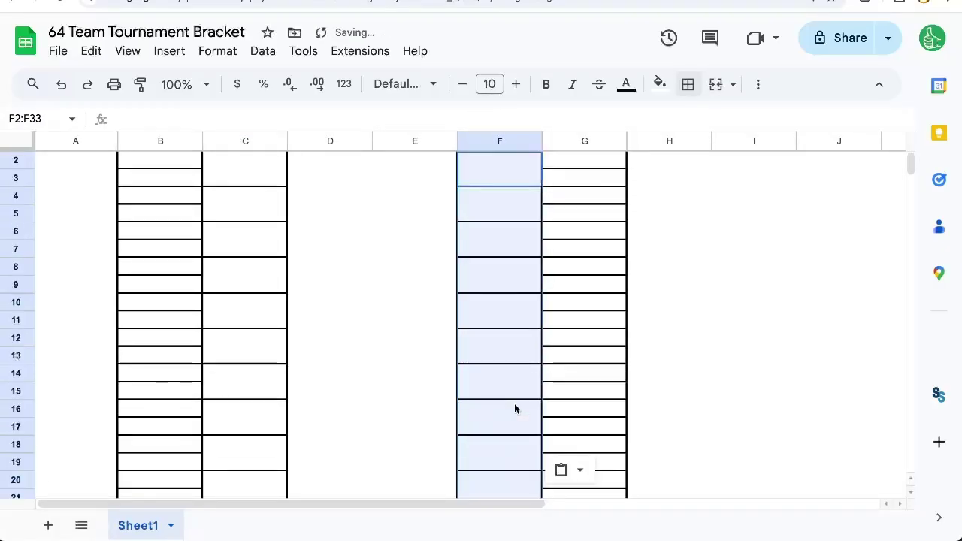
scroll(516, 303, "up", 1)
Copy the C2:C3 box format into D2:D5 and merge D2:D5 into one cell
left_click(272, 189)
key("ctrl+c")
left_click_drag(326, 191, 324, 232)
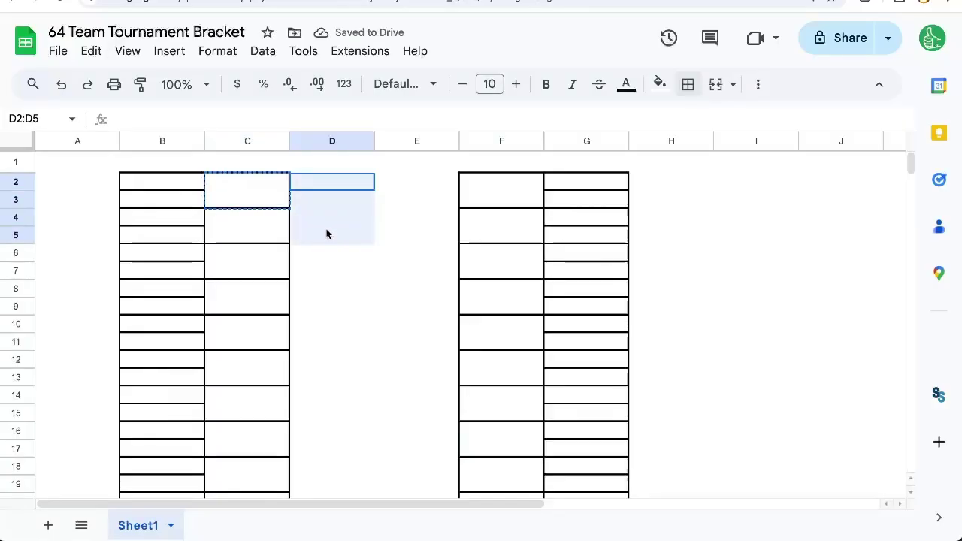
key("ctrl+v")
left_click(333, 194)
left_click_drag(334, 190, 335, 235)
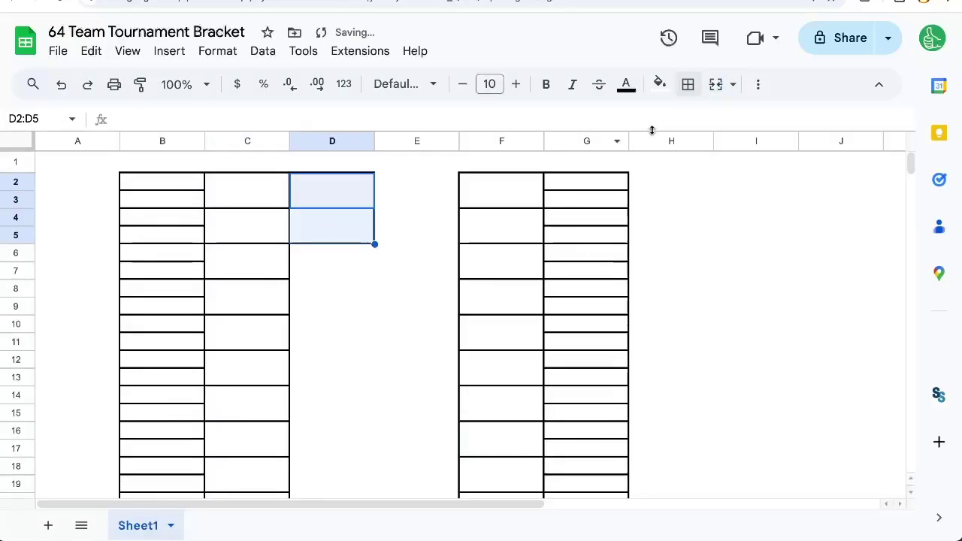
left_click(716, 84)
Copy the four-row merged box and paste it down column D from D6
key("ctrl+c")
left_click(334, 253)
scroll(316, 356, "down", 5)
key("ctrl+v")
scroll(352, 302, "up", 5)
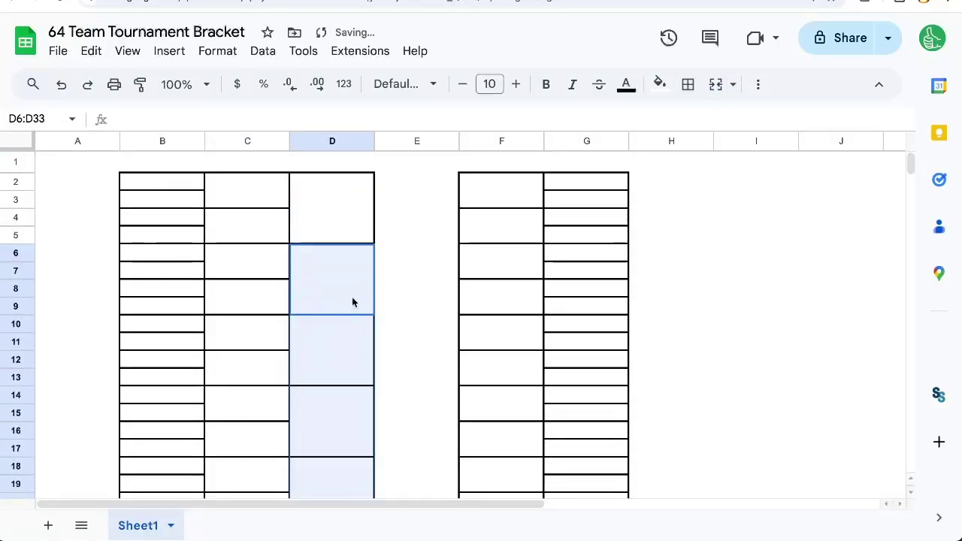
Paste the four-row bordered blocks into E2:E5 and down E6:E33
left_click(412, 186)
key("ctrl+v")
left_click_drag(433, 247, 420, 392)
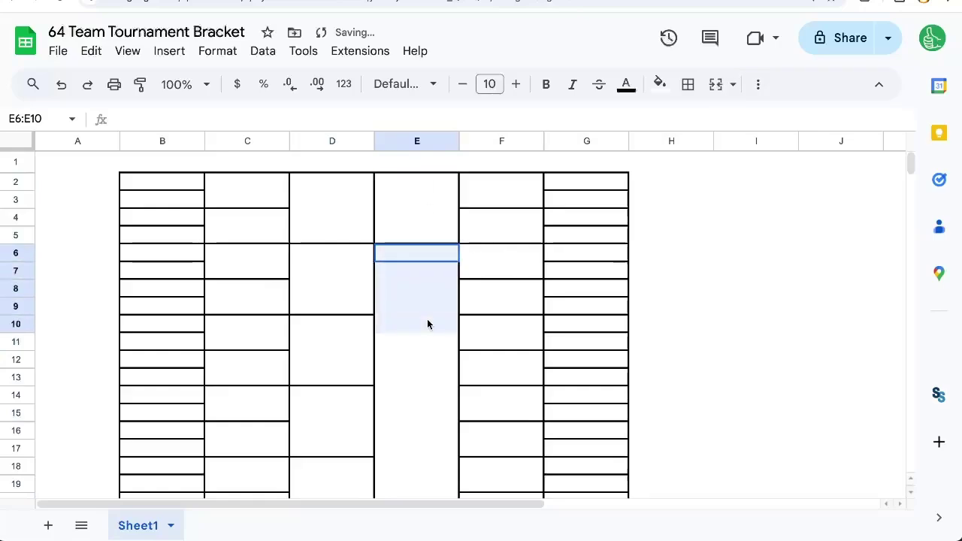
key("ctrl+v")
scroll(353, 188, "up", 5)
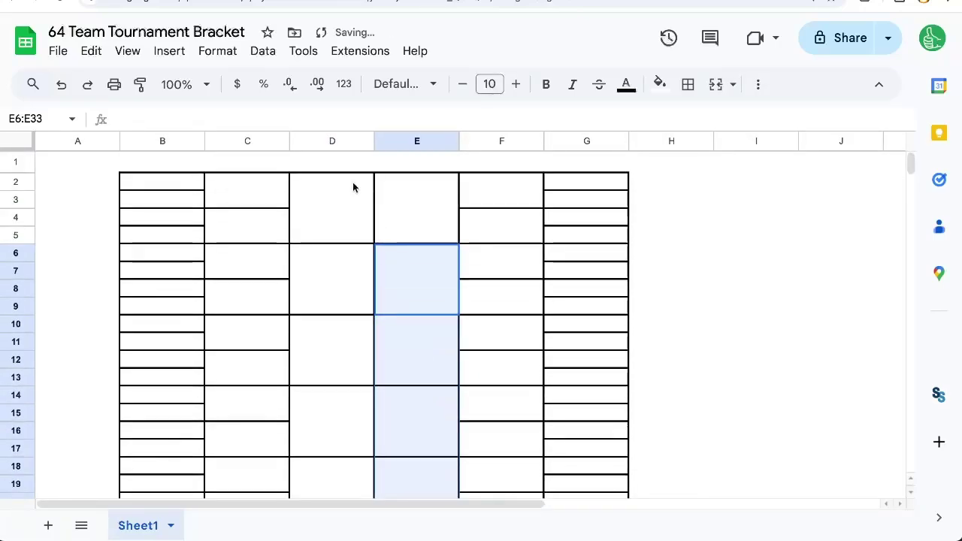
Insert three blank columns after column D
right_click(343, 143)
left_click(413, 239)
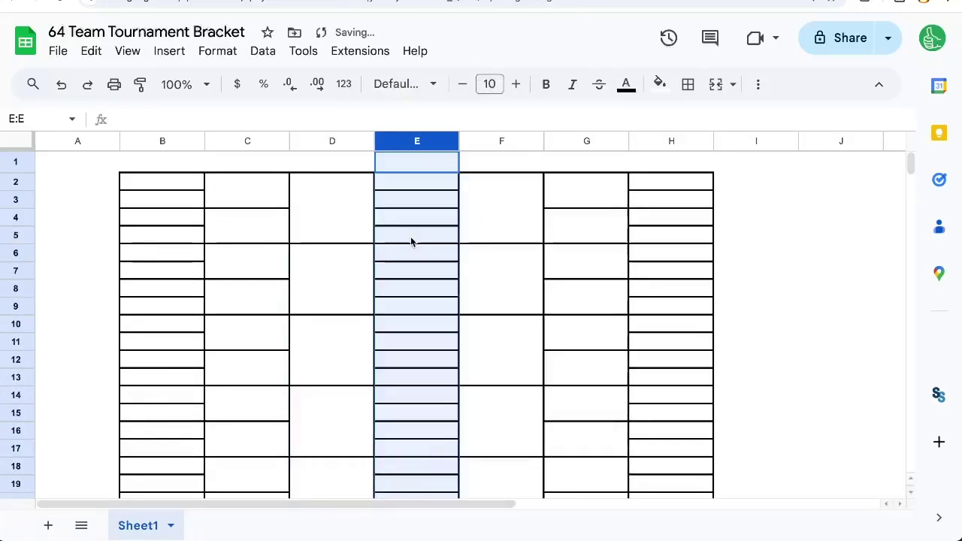
key("ctrl+y")
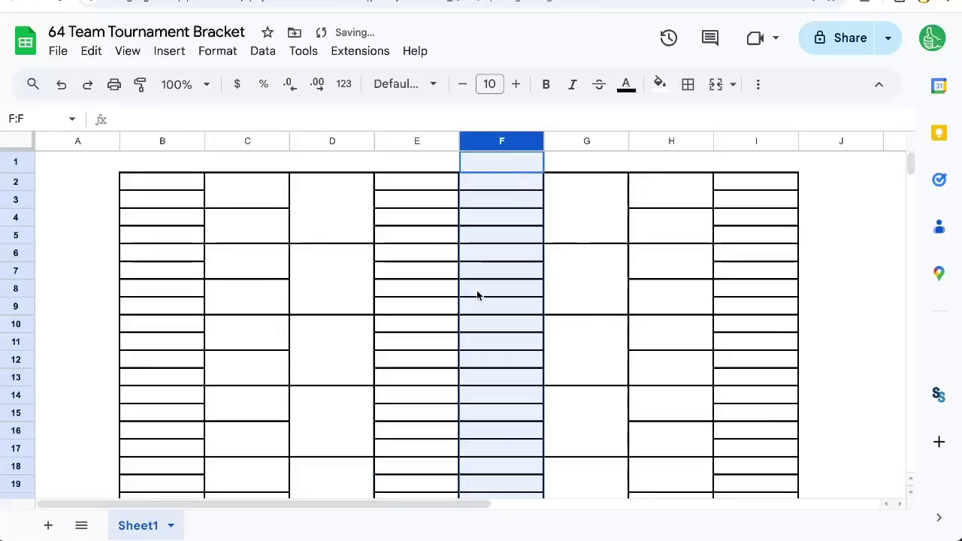
key("ctrl+y")
Merge E2:E9 into an eight-row bordered block and paste it into column E and G2:G9
left_click(369, 200)
key("ctrl+c")
left_click_drag(410, 182, 431, 312)
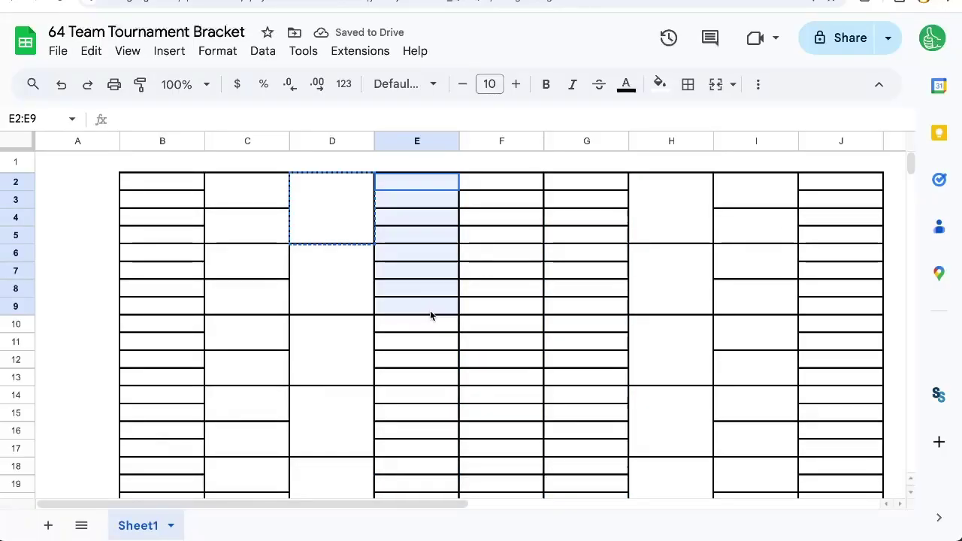
left_click(716, 85)
key("ctrl+v")
left_click(594, 184)
key("ctrl+v")
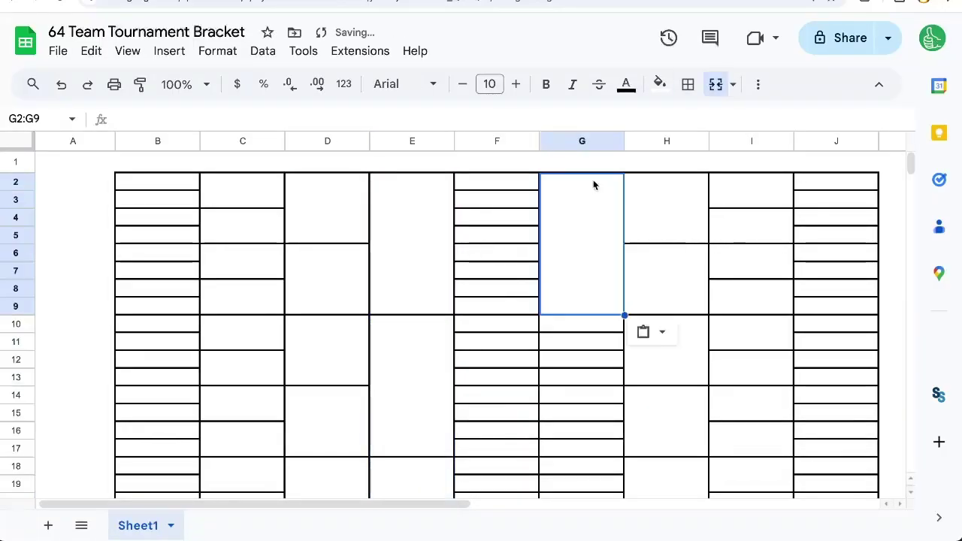
Paste eight-row bordered blocks down column G to G33
scroll(595, 326, "down", 2)
scroll(597, 430, "down", 2)
scroll(596, 429, "down", 2)
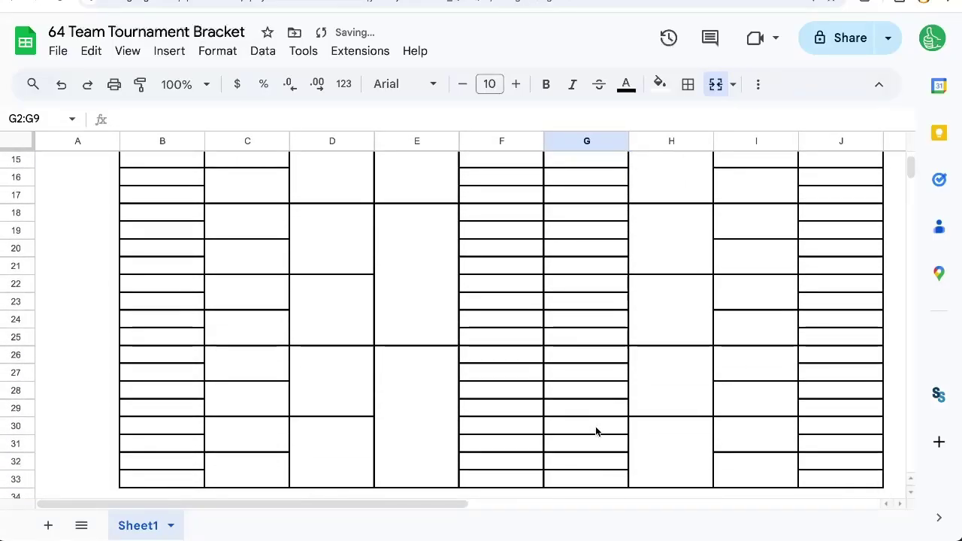
left_click(587, 477, "shift")
key("ctrl+v")
key("ctrl+z")
key("ctrl+y")
Inspect the first matchup cells B2:C3 and the block from D2 to row 9
left_click(416, 233)
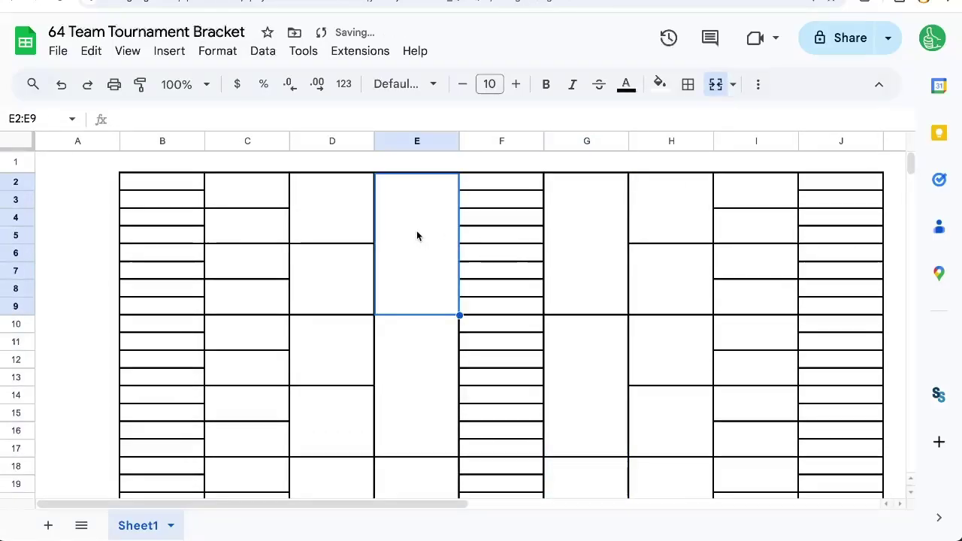
left_click_drag(198, 189, 227, 203)
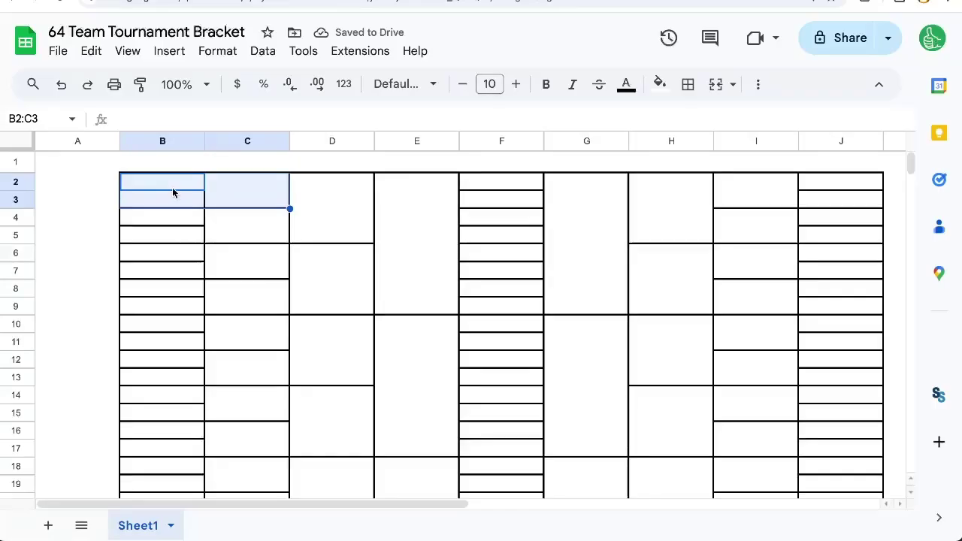
left_click(229, 203)
left_click_drag(168, 188, 251, 232)
key("shift+Right")
left_click(311, 211)
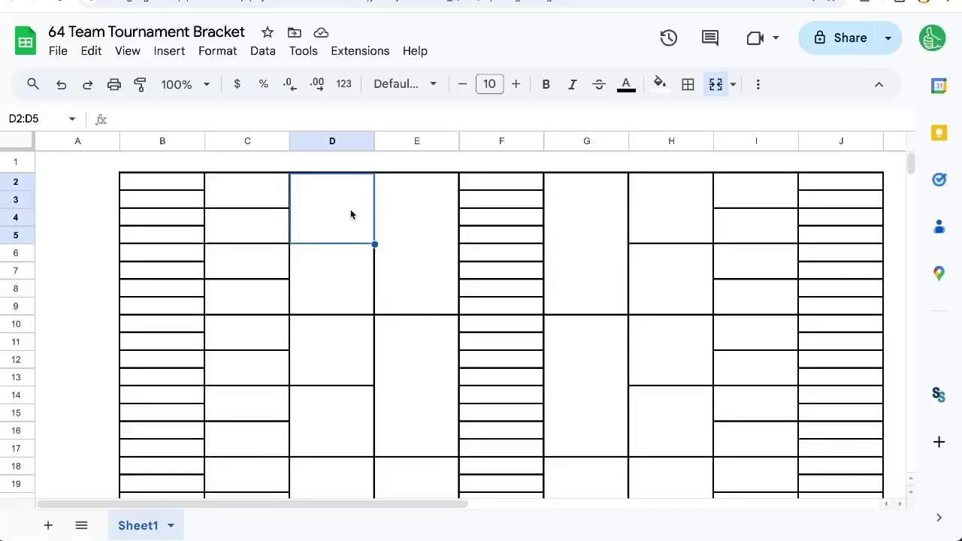
key("shift+Down")
Check the merged blocks E2:E9 and E18:E25
left_click(393, 247)
scroll(597, 253, "down", 1)
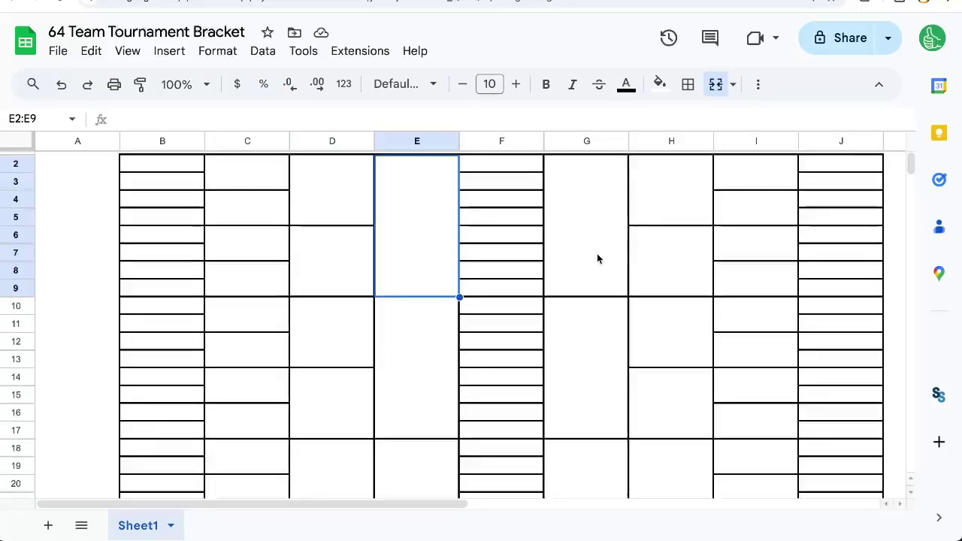
scroll(451, 316, "down", 3)
scroll(450, 317, "down", 3)
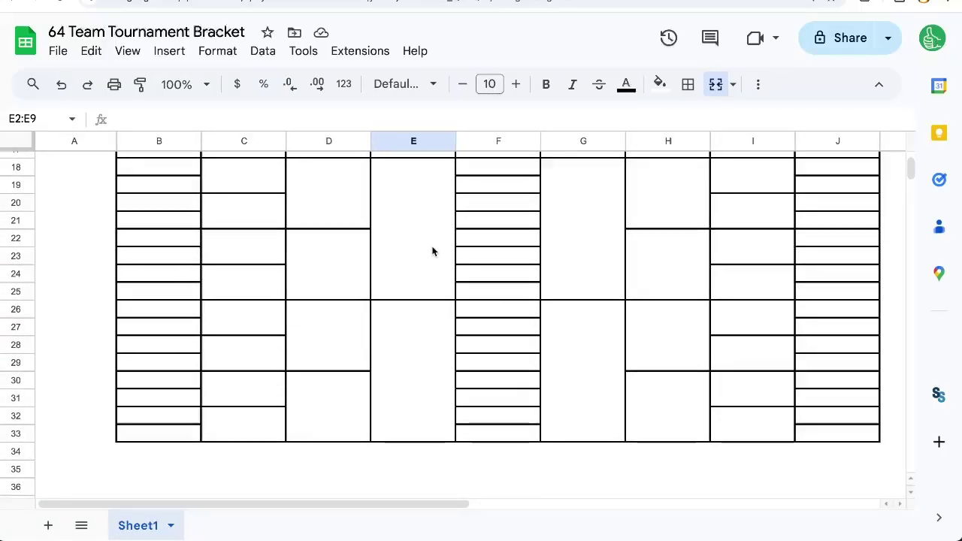
left_click(432, 249)
scroll(432, 252, "up", 2)
scroll(433, 251, "up", 1)
scroll(433, 251, "down", 1)
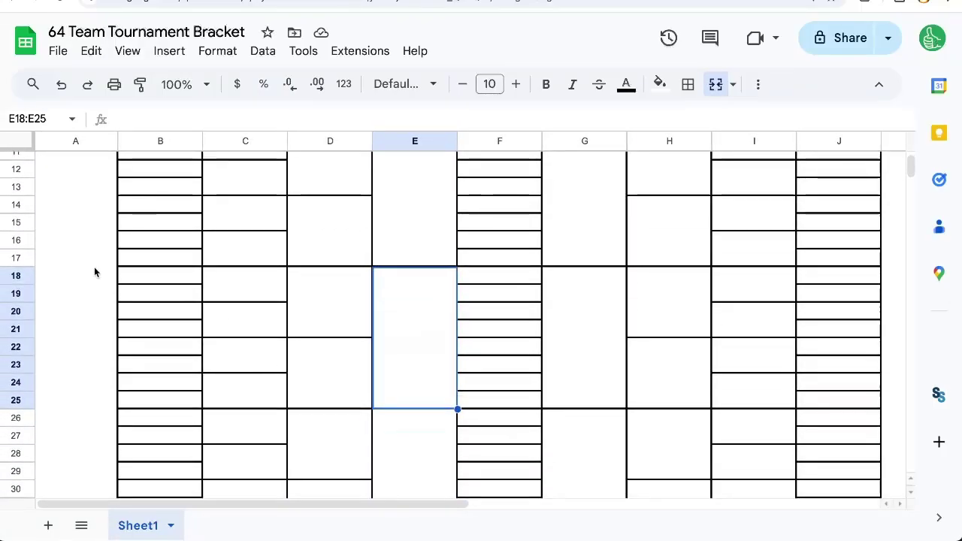
Insert a blank row at row 18 to split the bracket
left_click(18, 276)
right_click(17, 277)
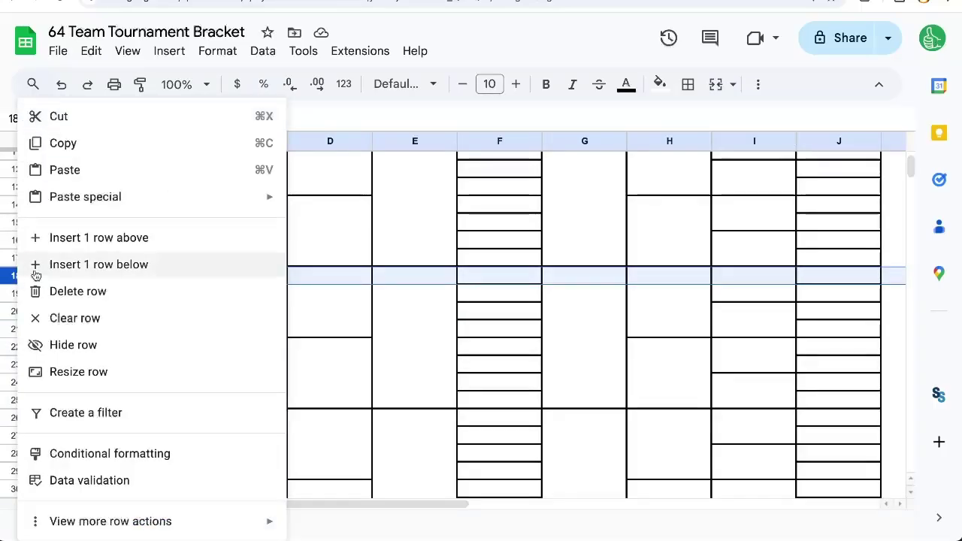
left_click(103, 239)
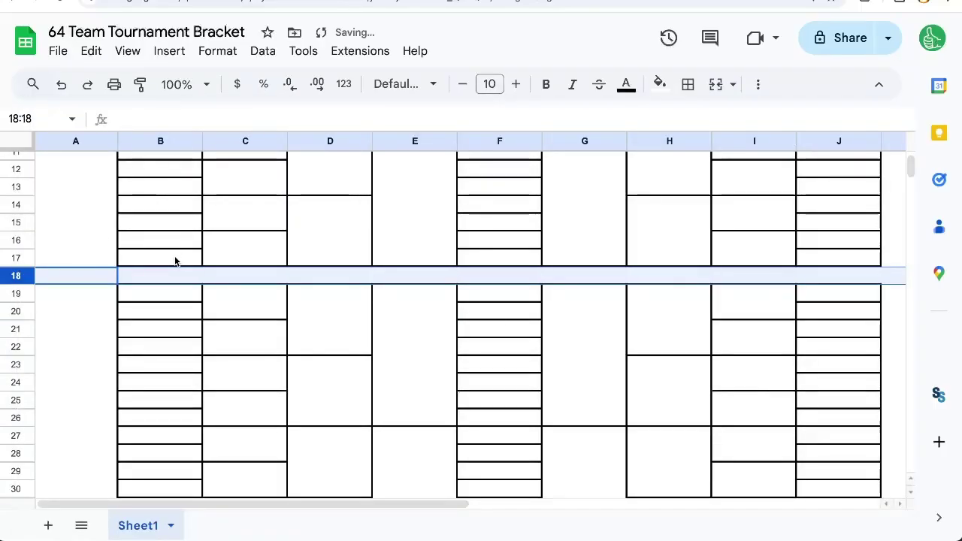
Insert a blank column left of column F, then merge F2:F17 into one 16-row cell
left_click(273, 250)
left_click(476, 239)
left_click(485, 278)
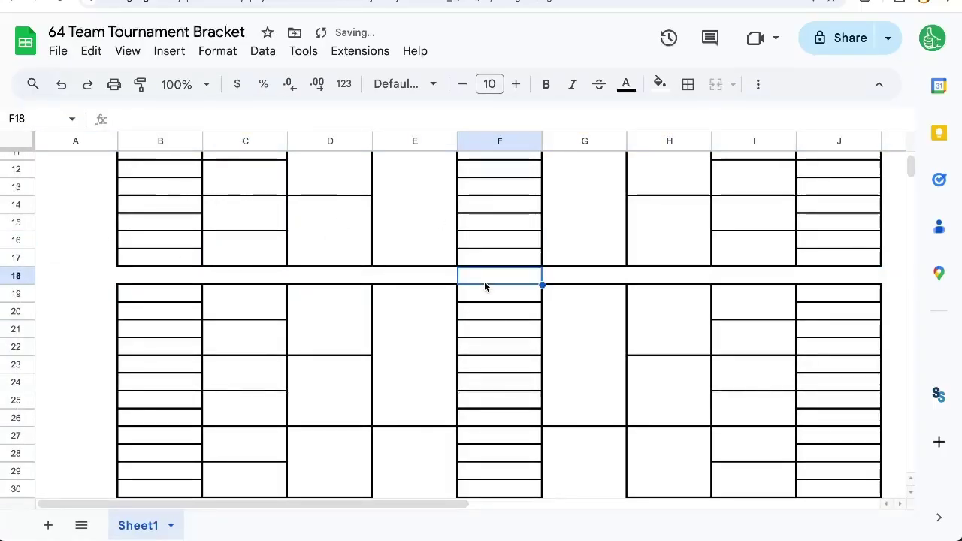
scroll(496, 271, "up", 3)
left_click_drag(503, 184, 502, 407)
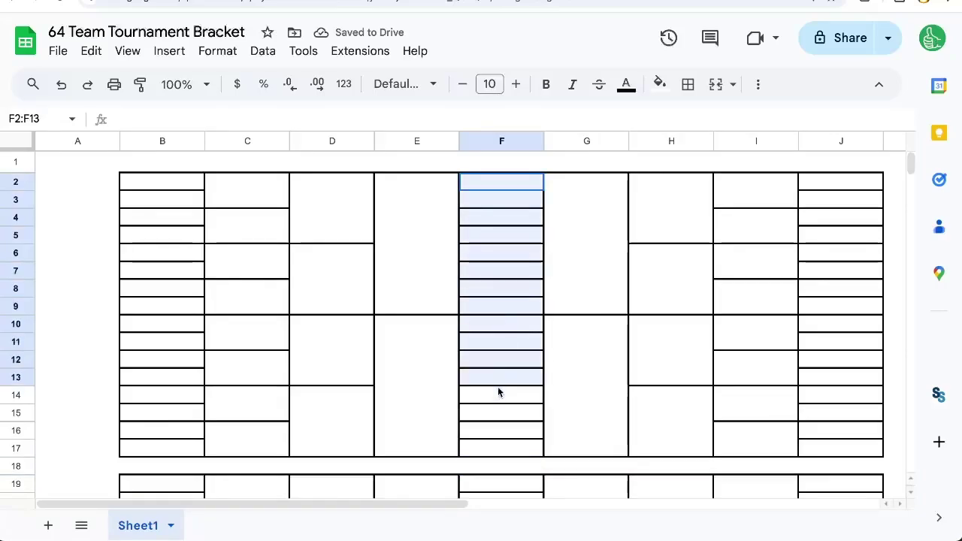
right_click(492, 141)
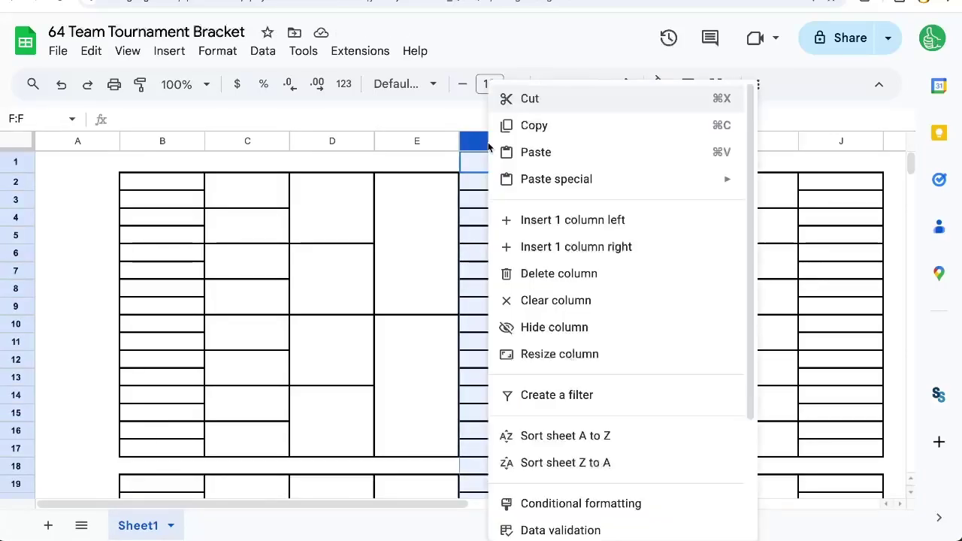
left_click(554, 218)
left_click_drag(335, 181, 351, 446)
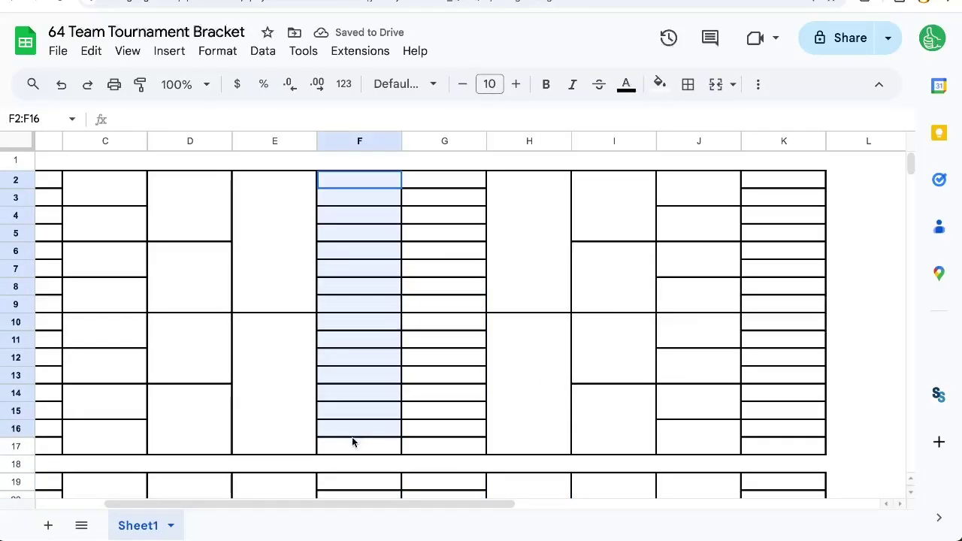
left_click(716, 84)
Add a blank column right of F and paste 16-row merged blocks into H2:H17 and H19:H34
left_click(354, 140)
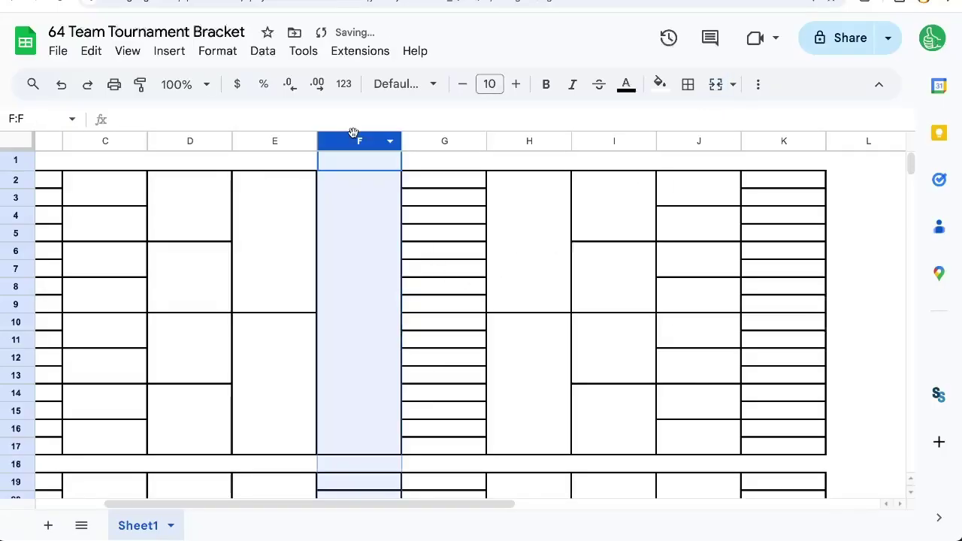
right_click(354, 137)
left_click(458, 248)
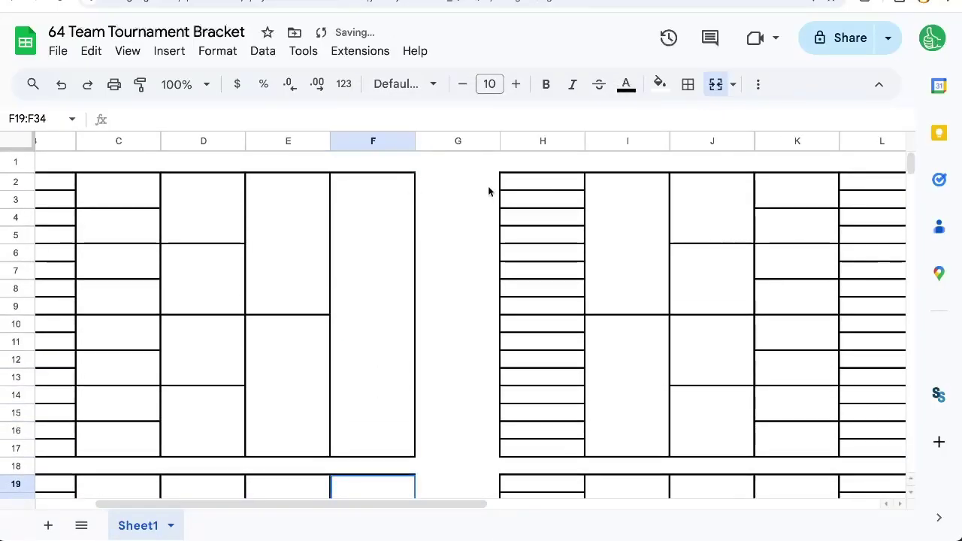
left_click(514, 180)
key("ctrl+v")
scroll(546, 301, "down", 5)
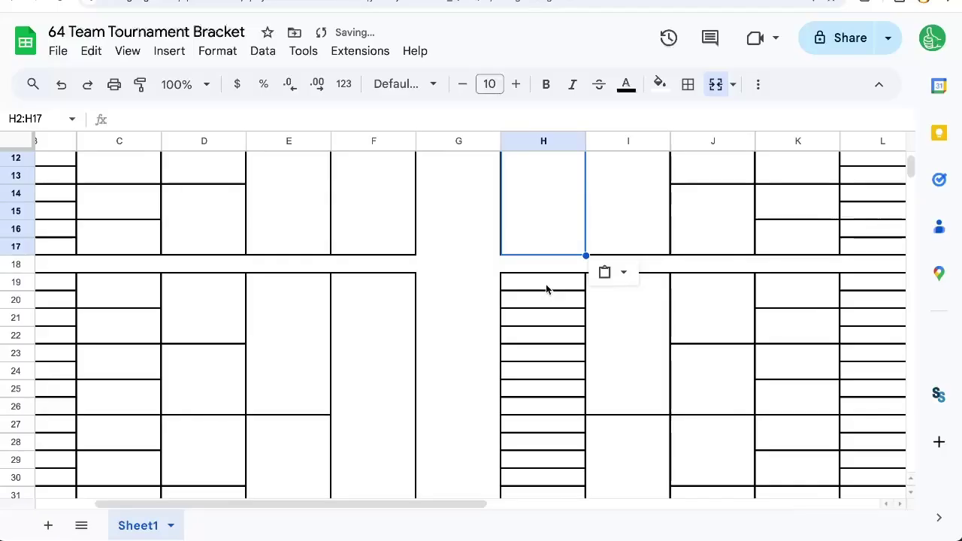
left_click(546, 284)
key("ctrl+v")
scroll(547, 290, "down", 3)
scroll(546, 290, "left", 2)
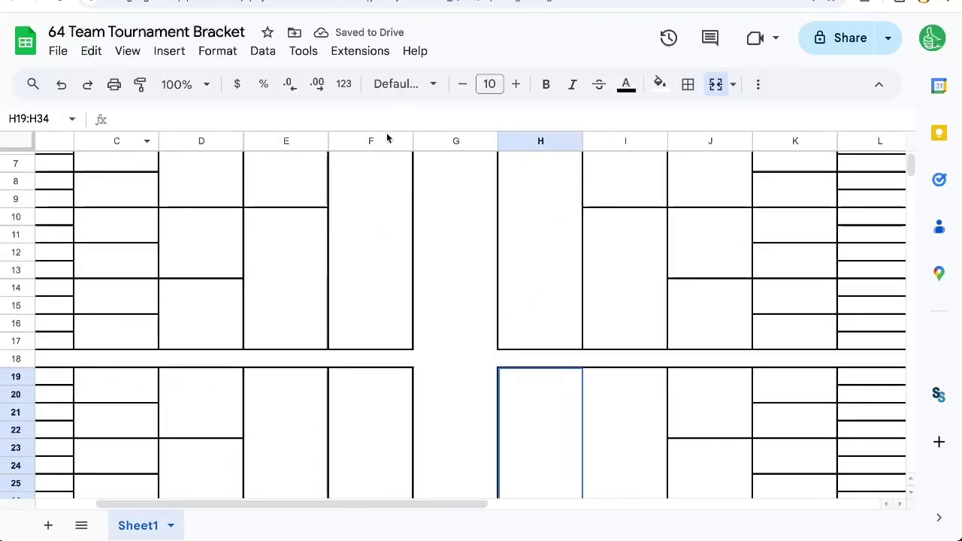
Insert another blank column after column F to widen the centre gap
left_click(369, 138)
right_click(369, 138)
left_click(469, 249)
scroll(519, 263, "down", 2)
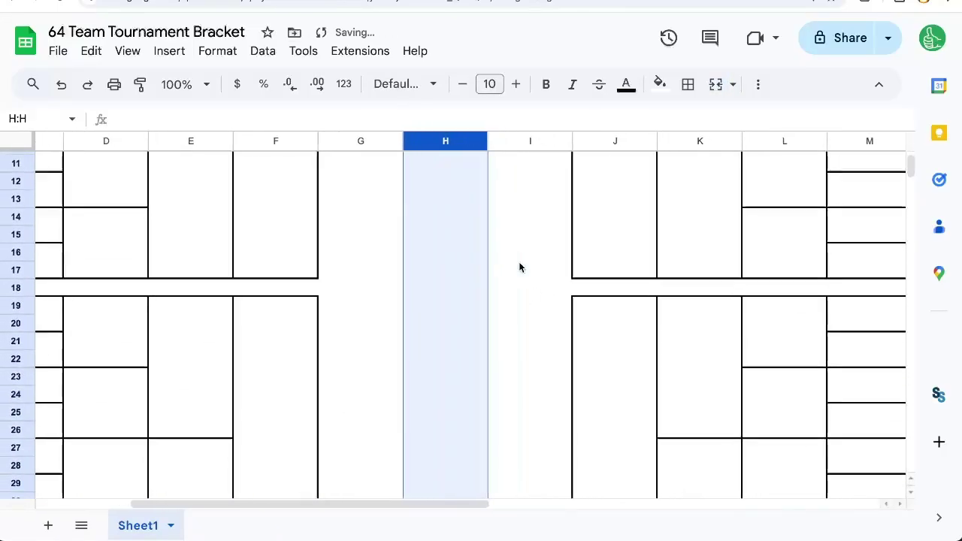
scroll(487, 269, "up", 1)
left_click(397, 268)
scroll(397, 268, "up", 2)
scroll(397, 269, "up", 3)
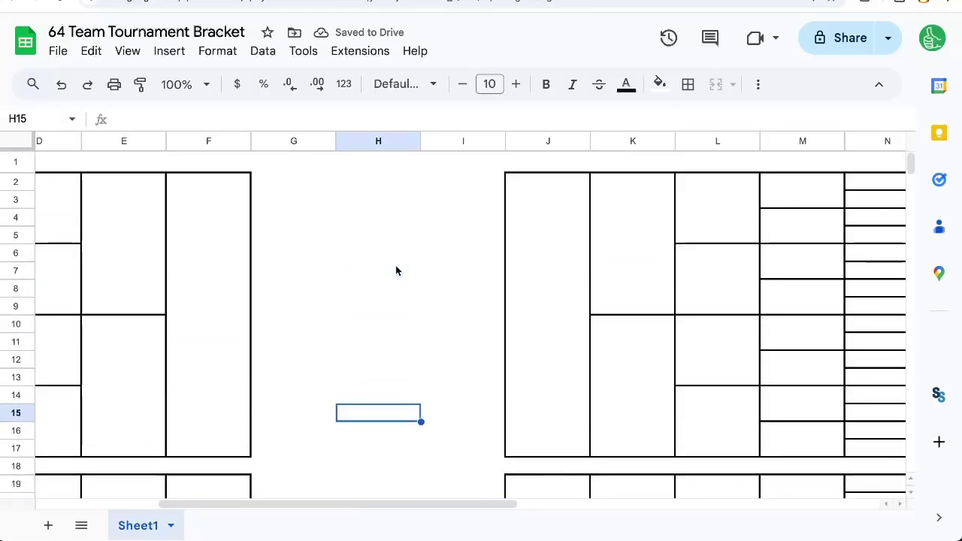
Copy the 16-row merged block at J2:J17 and pick H12 in the centre gap
left_click(540, 233)
key("ctrl+c")
left_click(365, 353)
scroll(389, 232, "down", 4)
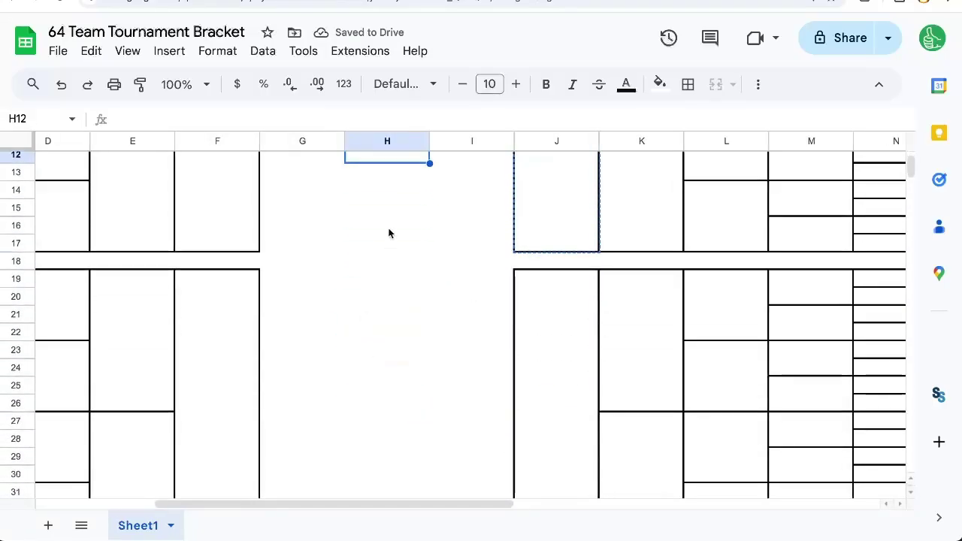
scroll(389, 170, "up", 2)
scroll(387, 175, "up", 2)
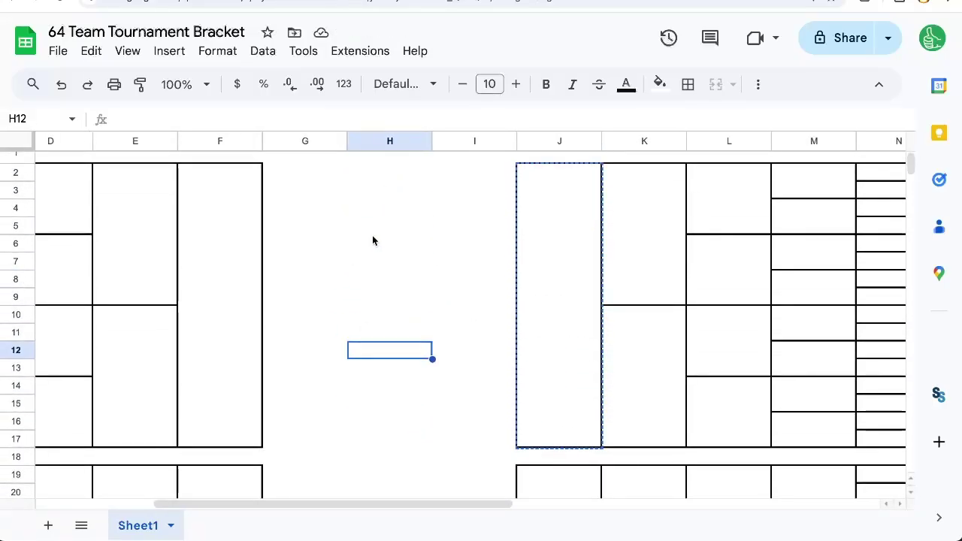
Zoom out and insert an empty column left of column H
key("ctrl+minus")
key("ctrl+minus")
key("ctrl+minus")
scroll(371, 234, "left", 1)
scroll(370, 235, "left", 2)
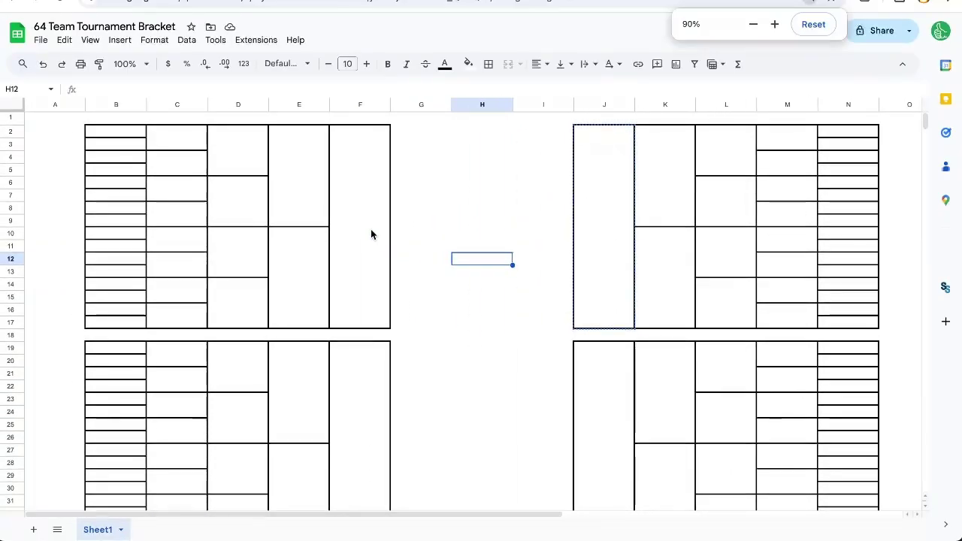
scroll(370, 233, "up", 1)
scroll(387, 293, "up", 1)
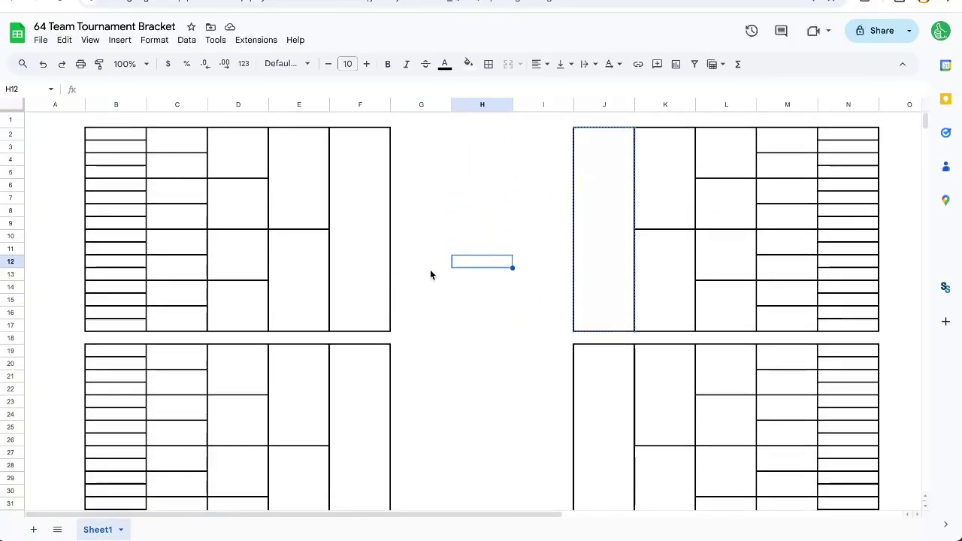
left_click_drag(420, 312, 519, 322)
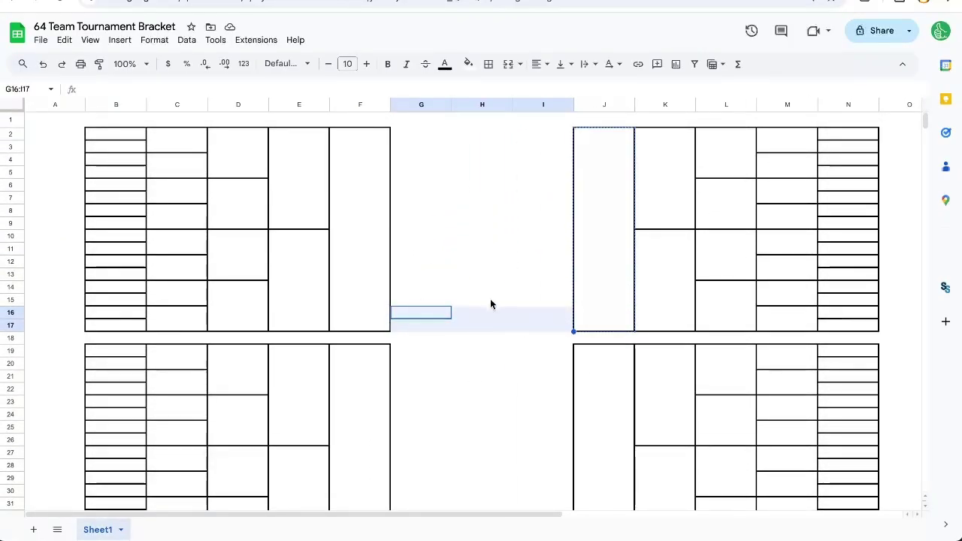
left_click(471, 104)
right_click(471, 105)
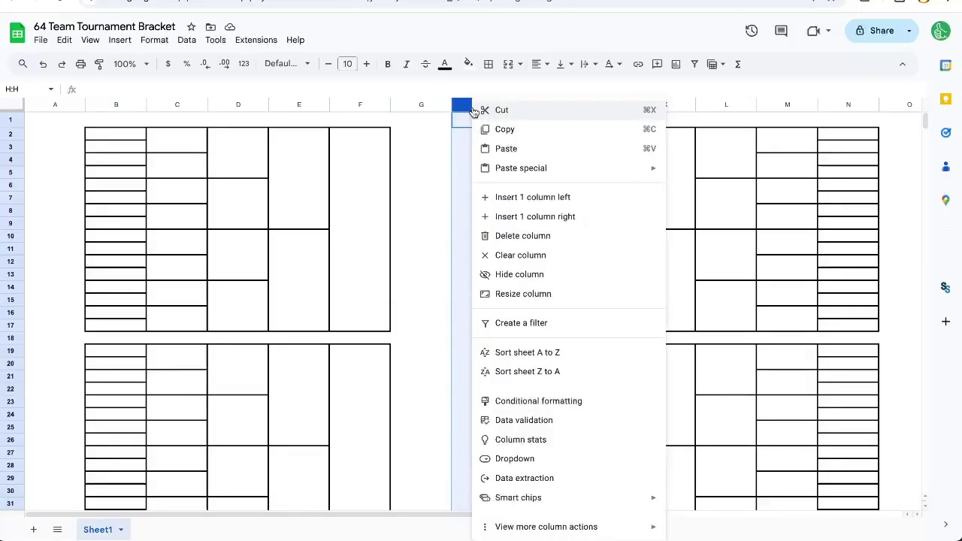
left_click(510, 201)
Narrow columns G and J into thin spacers flanking the H–I centre area
left_click_drag(451, 105, 411, 105)
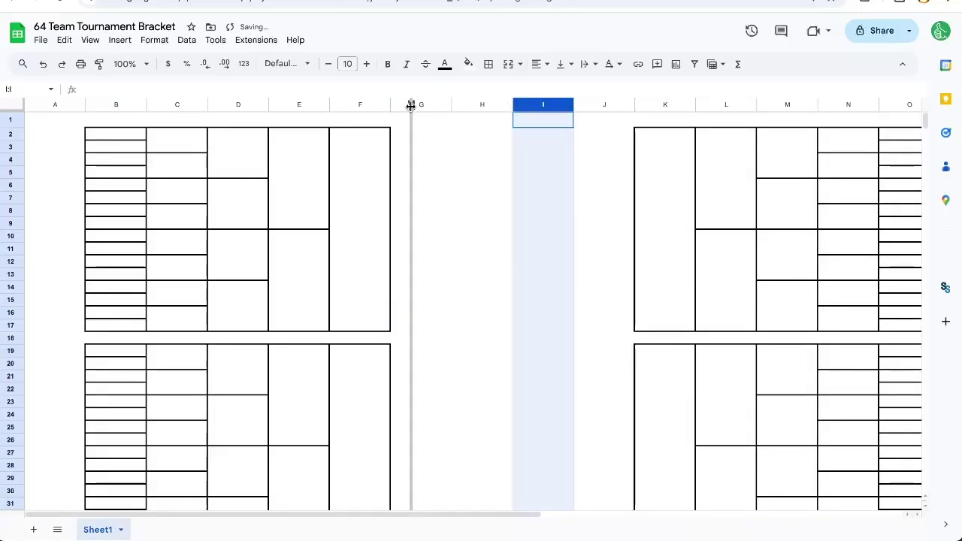
left_click(560, 105)
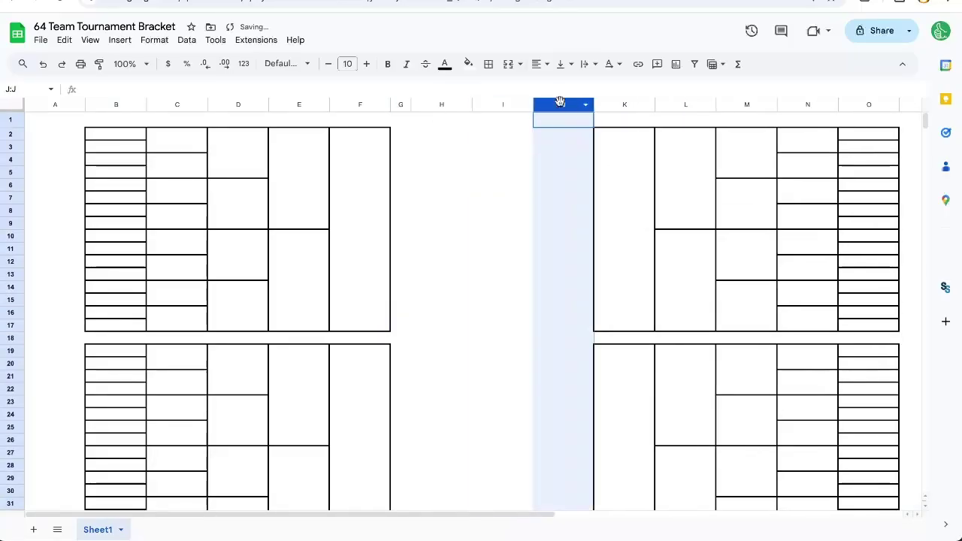
left_click(400, 105, "ctrl")
left_click_drag(411, 105, 402, 105)
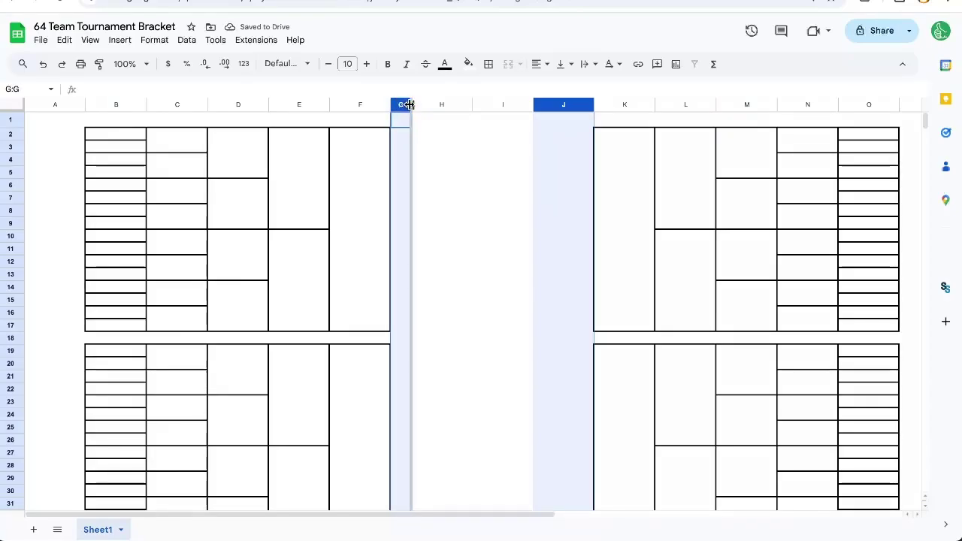
left_click_drag(412, 316, 501, 324)
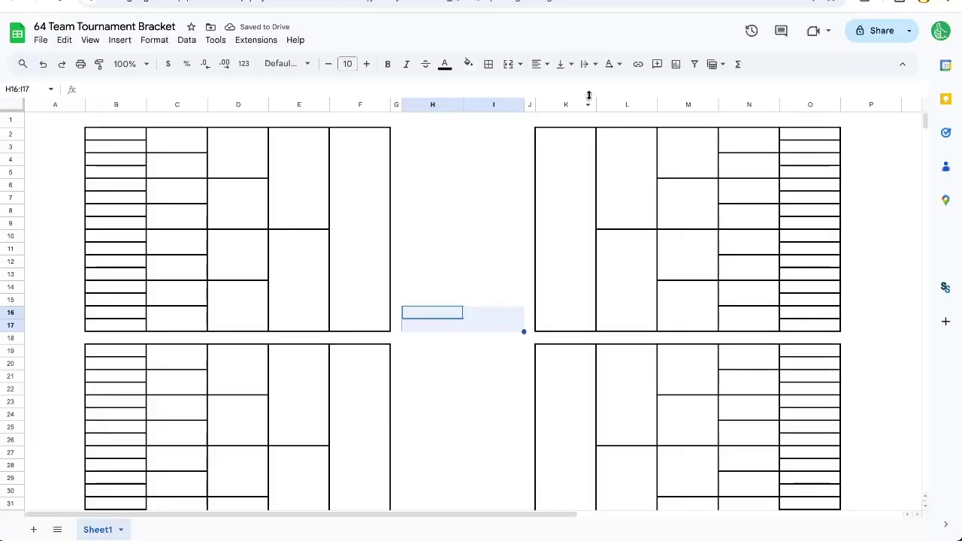
Merge H16:I17 into one cell with an outline border
left_click(509, 63)
left_click(489, 66)
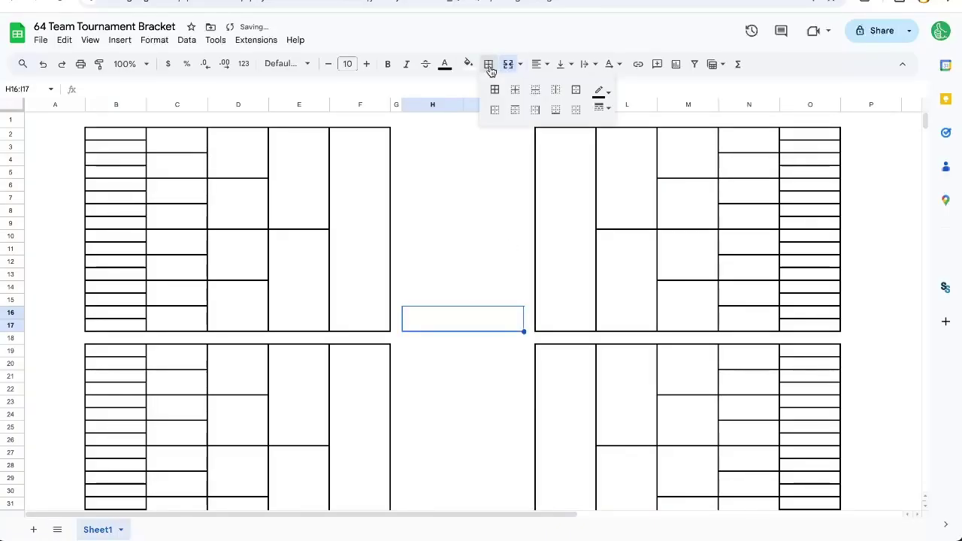
left_click(430, 324)
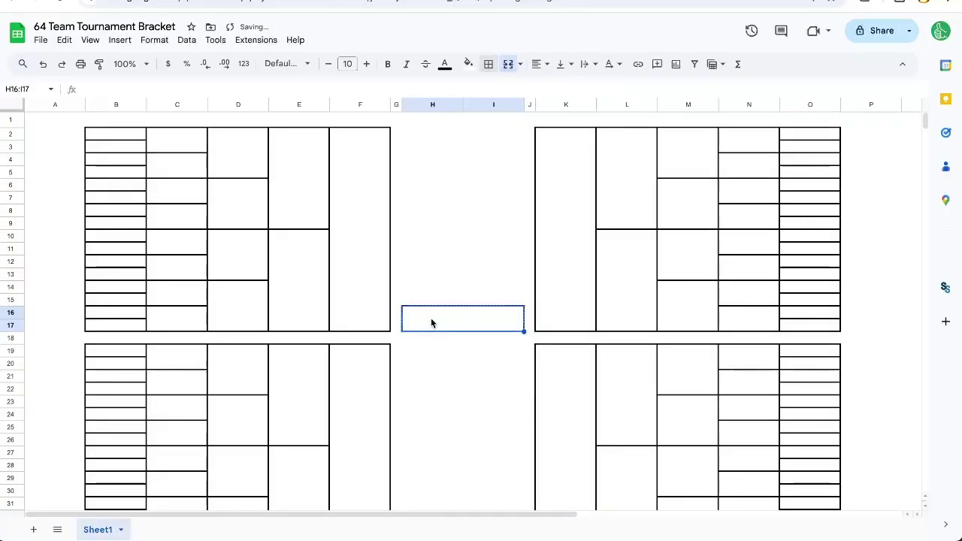
Paste the bordered box into H19:I20 as the second finals slot
left_click(427, 360)
key("ctrl+v")
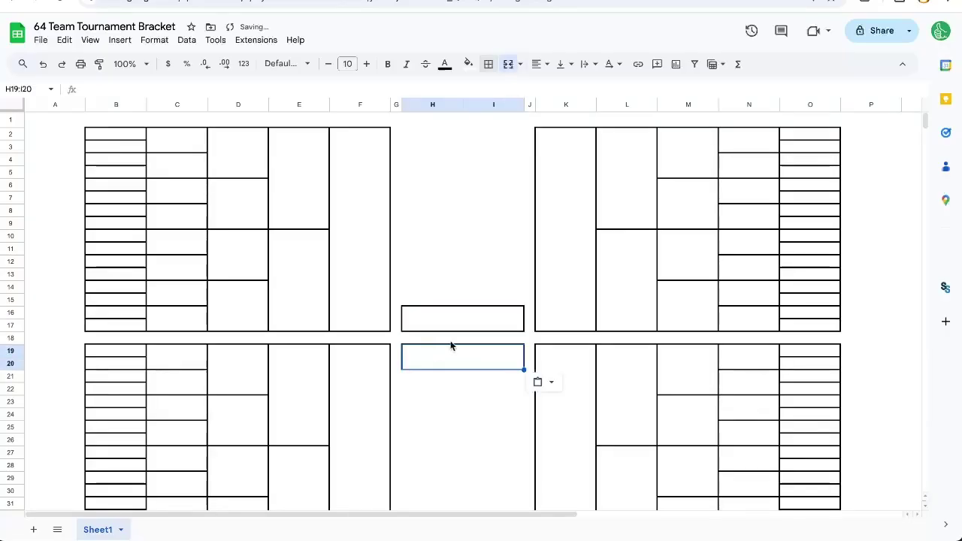
left_click(460, 339)
left_click(469, 330)
left_click(468, 361)
scroll(469, 363, "down", 4)
scroll(469, 363, "down", 1)
scroll(470, 363, "up", 5)
left_click_drag(449, 271, 450, 219)
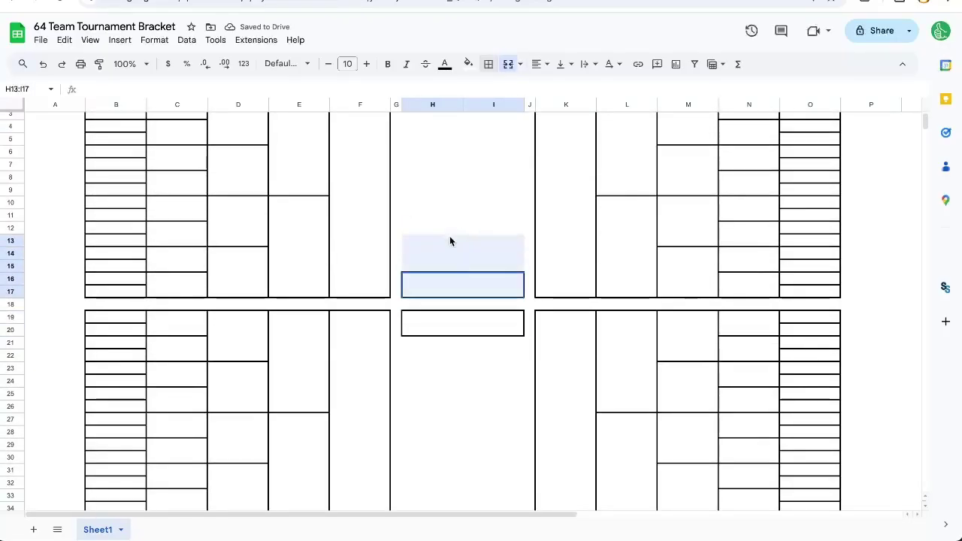
Give H2:I14 a script font centred horizontally and vertically
left_click(439, 172)
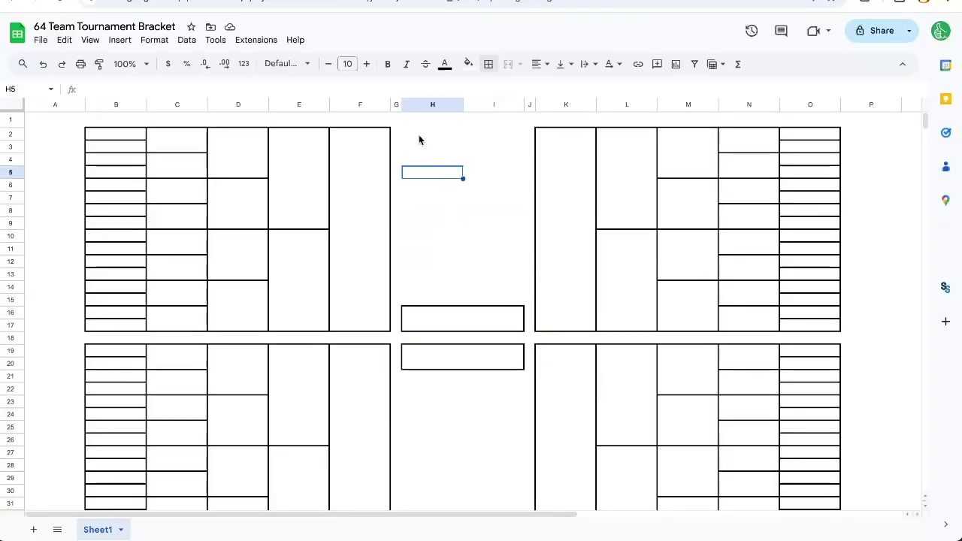
left_click_drag(419, 139, 491, 295)
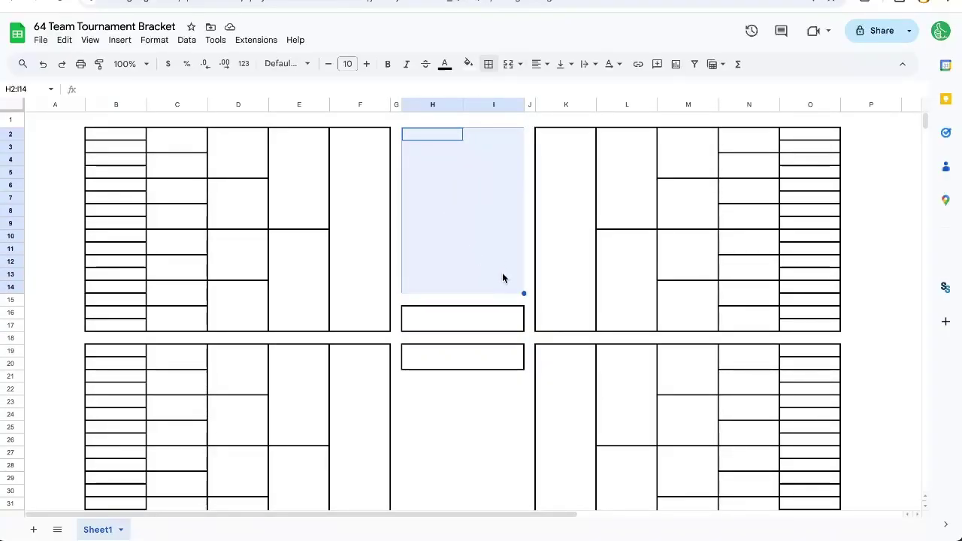
left_click(289, 65)
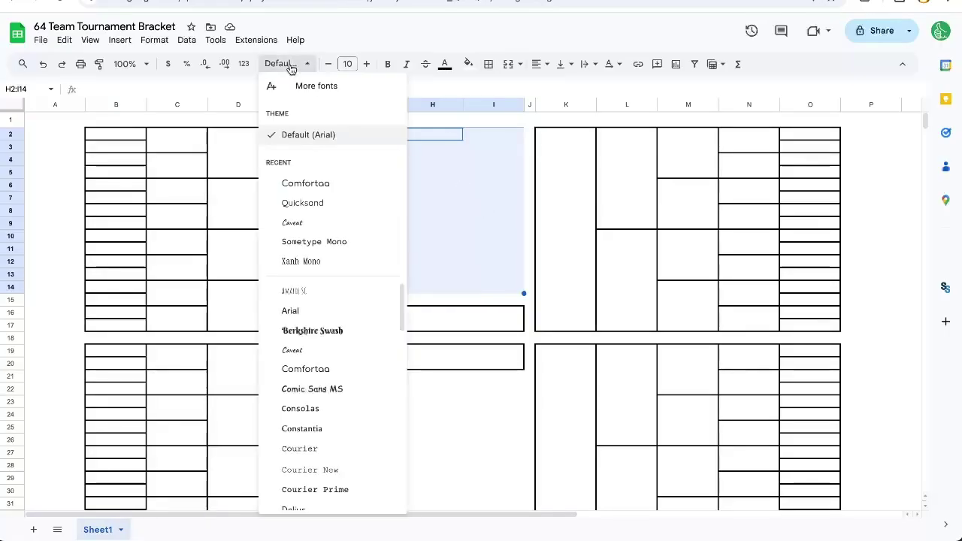
left_click(331, 329)
left_click(540, 64)
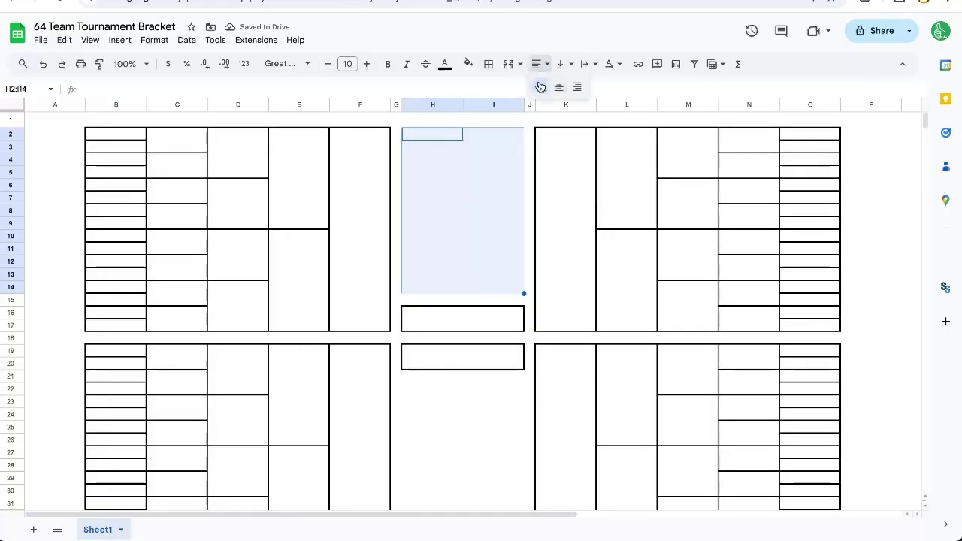
left_click(560, 91)
left_click(562, 64)
left_click(584, 88)
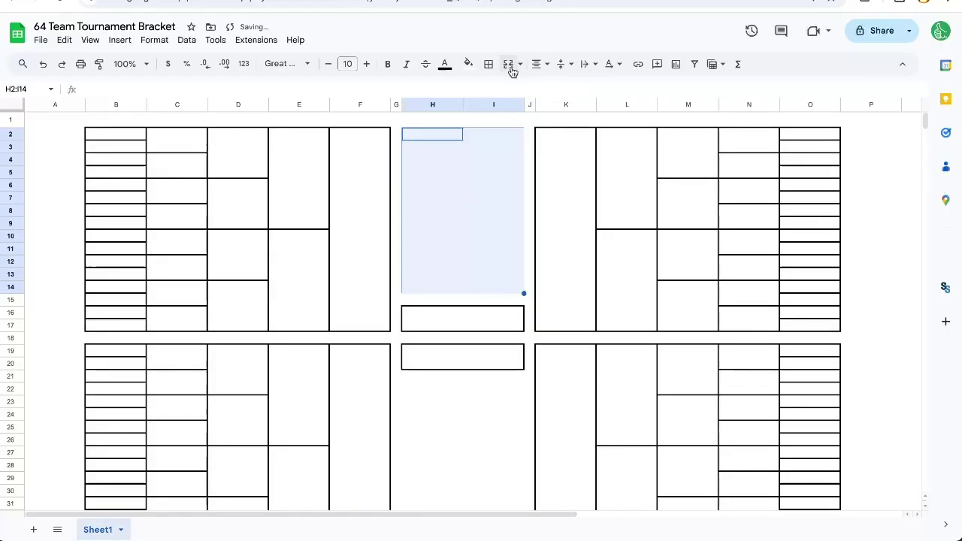
Merge H2:I14, enter the '64 Team Bracket' title and set its font size to 44
left_click(509, 65)
key("ctrl+v")
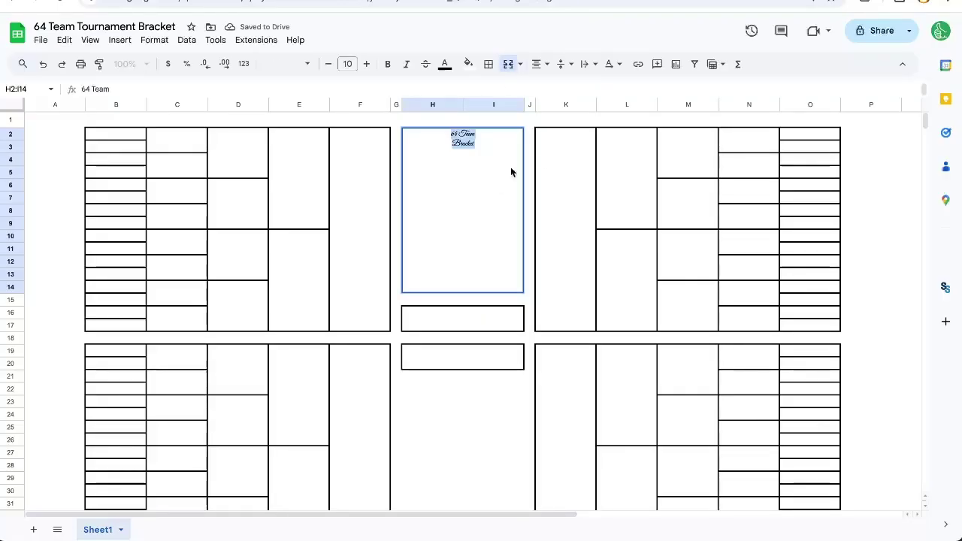
key("Tab")
key("shift+Tab")
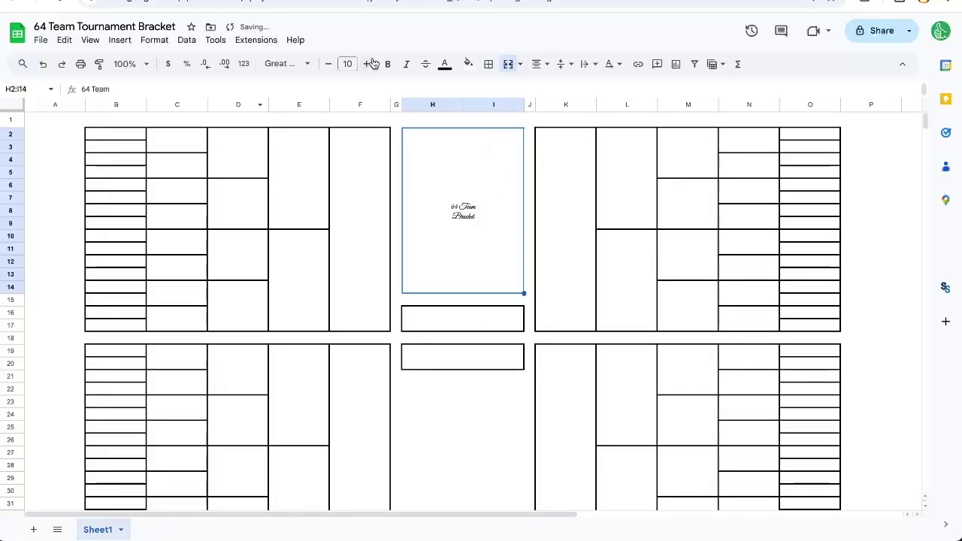
left_click(349, 65)
type("44")
key("Return")
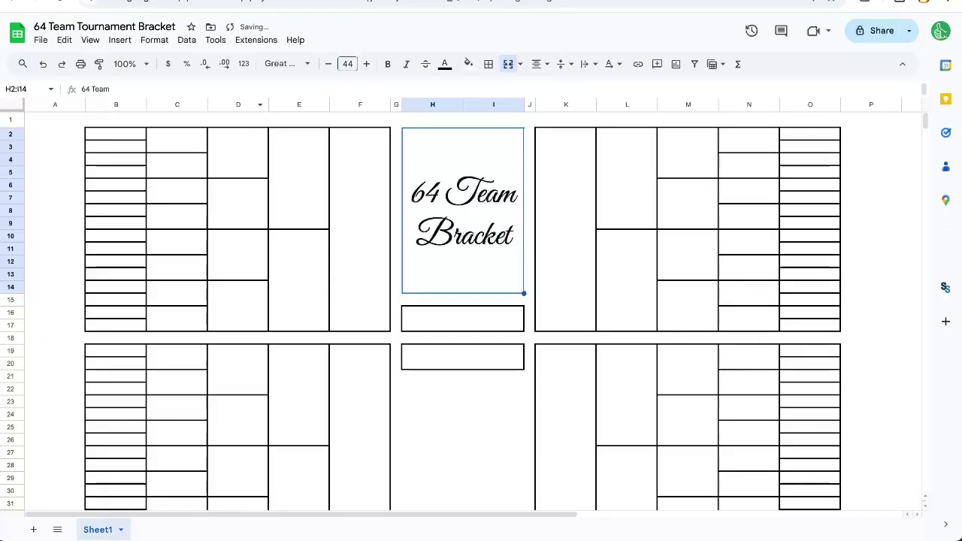
key("ctrl+c")
scroll(454, 215, "down", 2)
left_click(441, 378)
left_click(426, 315)
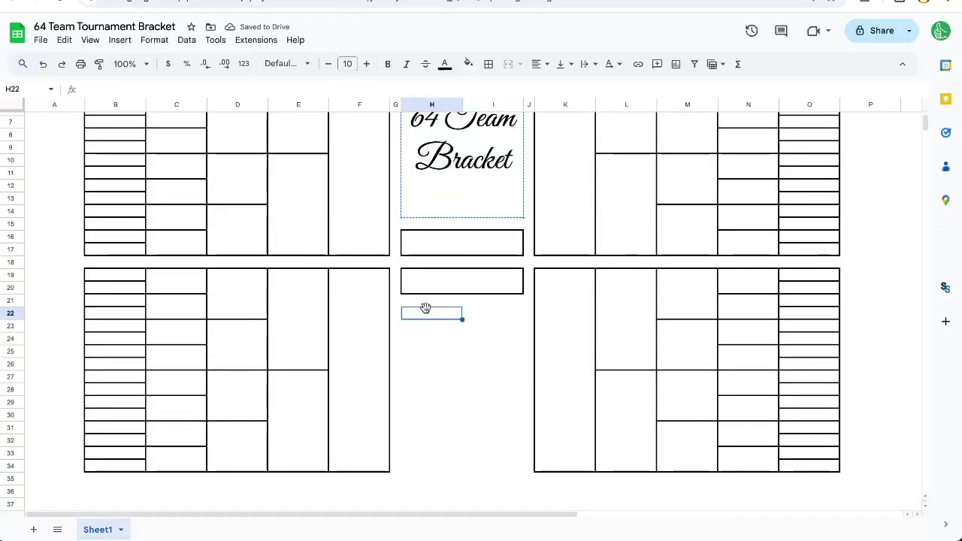
key("ctrl+v")
left_click(447, 340)
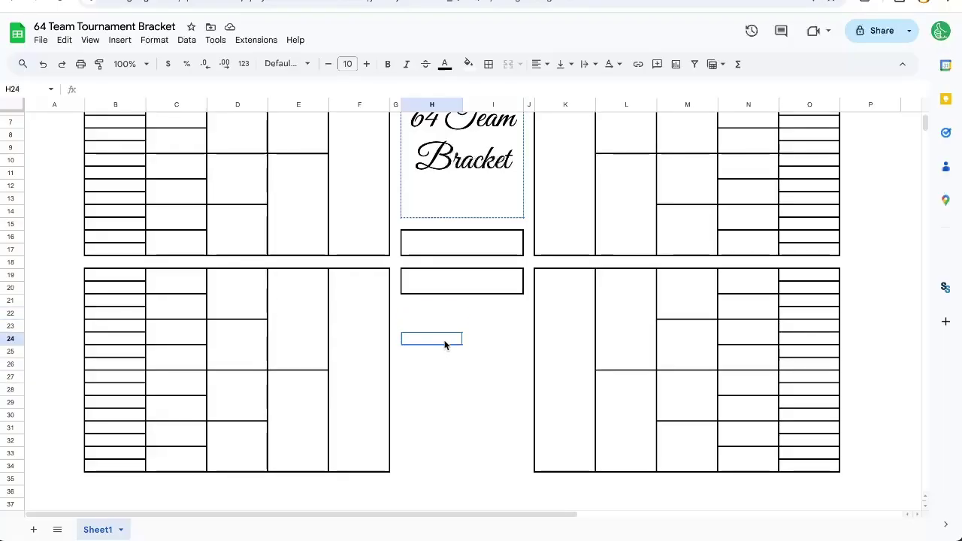
scroll(445, 345, "up", 2)
key("ctrl+minus")
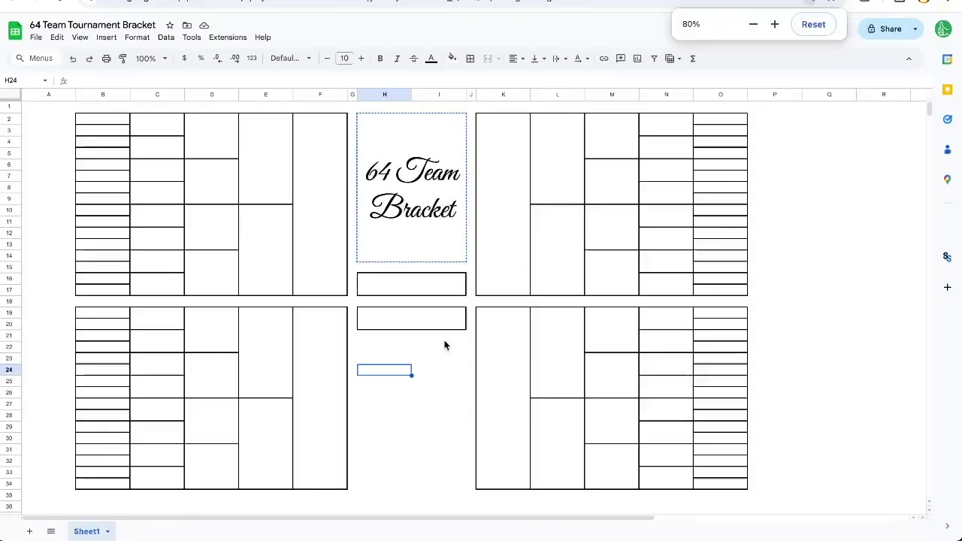
left_click(324, 197)
left_click(397, 277)
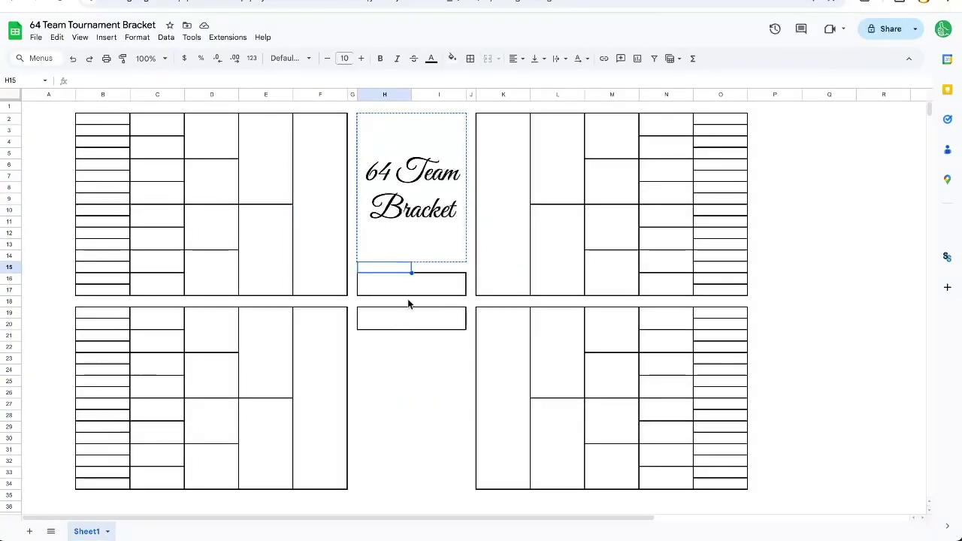
left_click(421, 322)
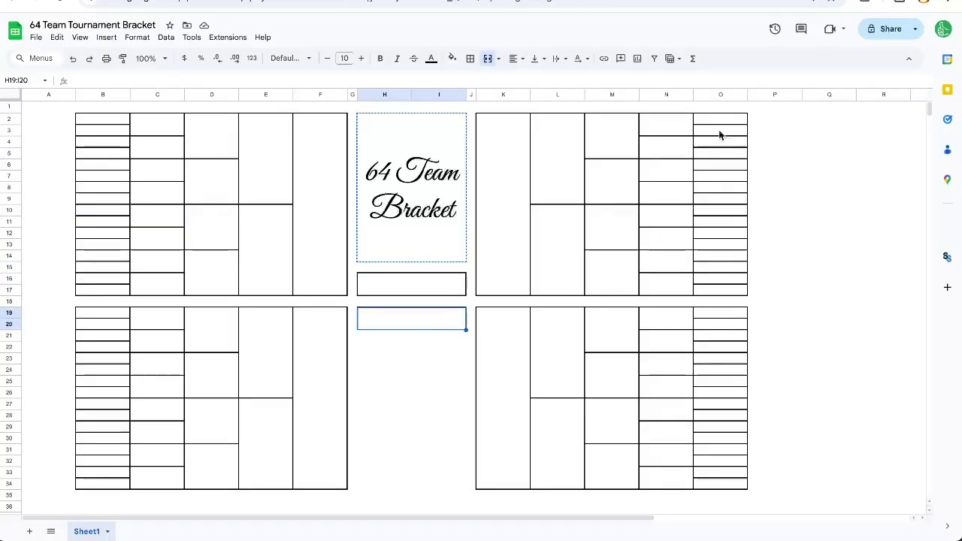
left_click_drag(723, 120, 722, 292)
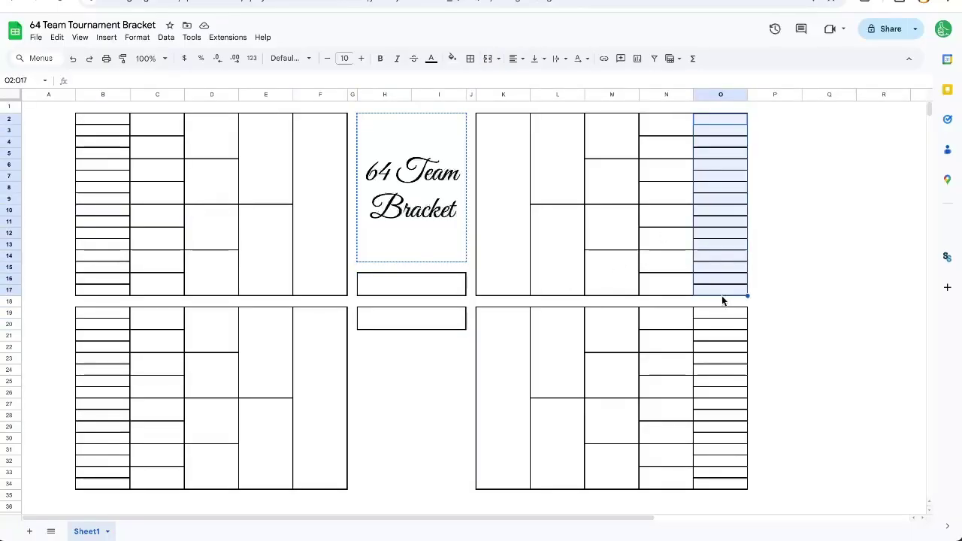
left_click(719, 344)
left_click_drag(719, 335, 720, 443)
mouse_move(103, 119)
left_mouse_down()
mouse_move(103, 290)
mouse_move(157, 131)
left_mouse_up()
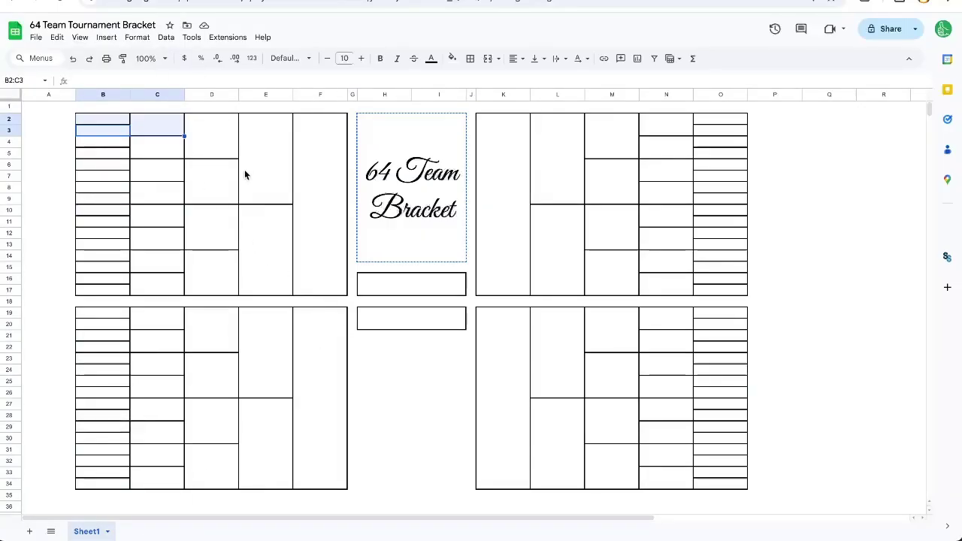
left_click(280, 196)
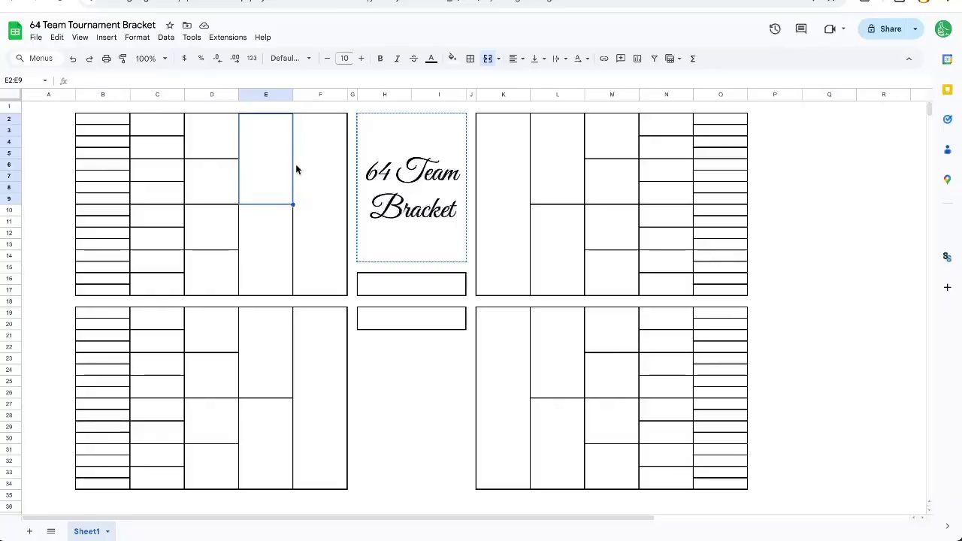